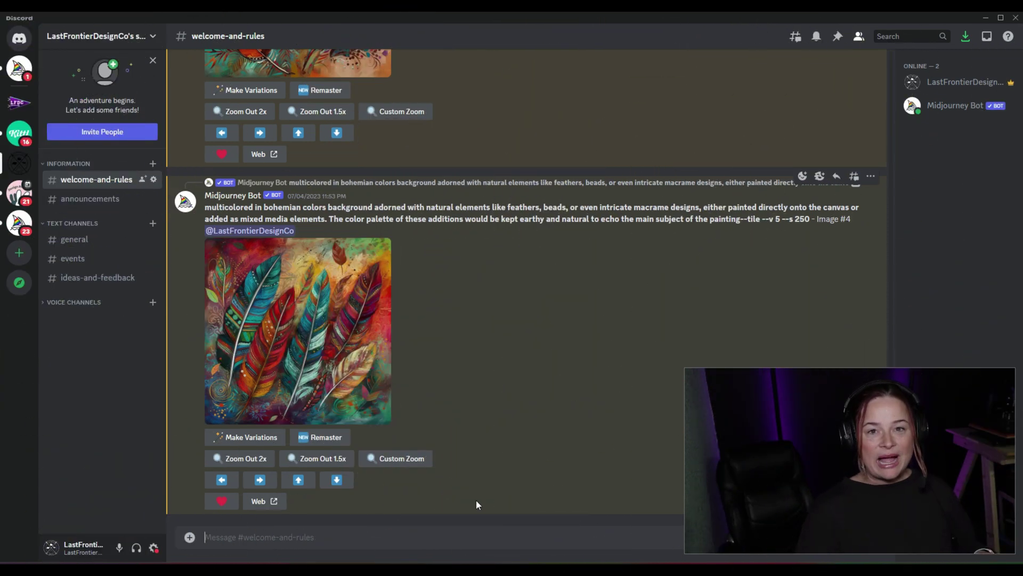
- Submit a /imagine prompt for an old fashioned red pickup truck with a Christmas tree, boho palette, white background
{"action": "type", "text": "/"}
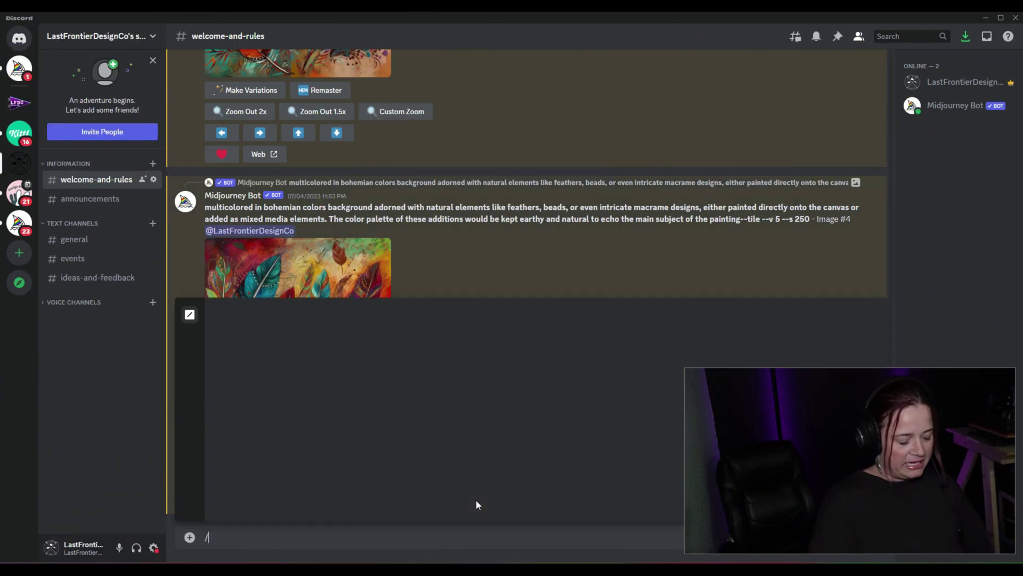
{"action": "type", "text": "imagine"}
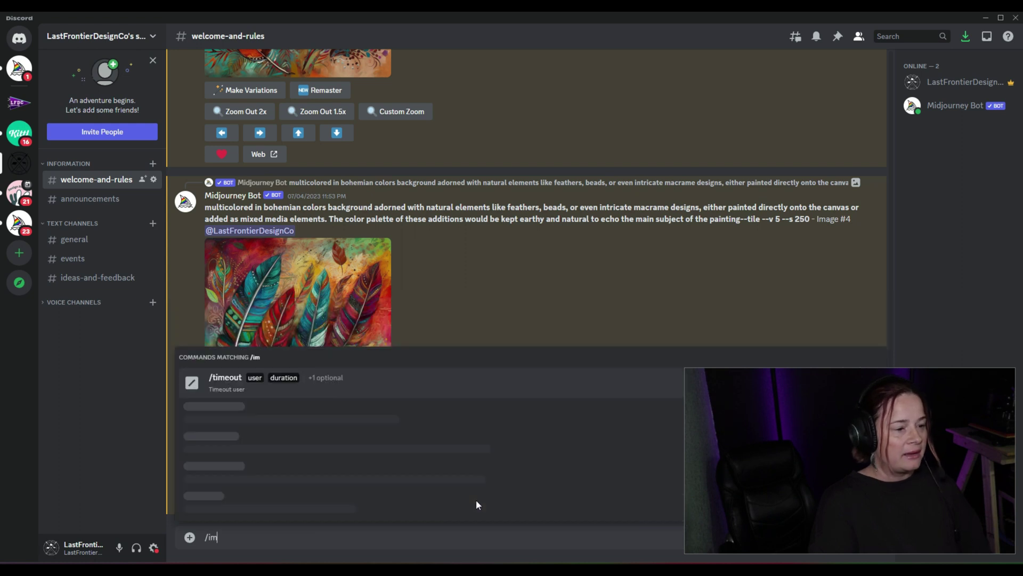
{"action": "key", "text": "Tab"}
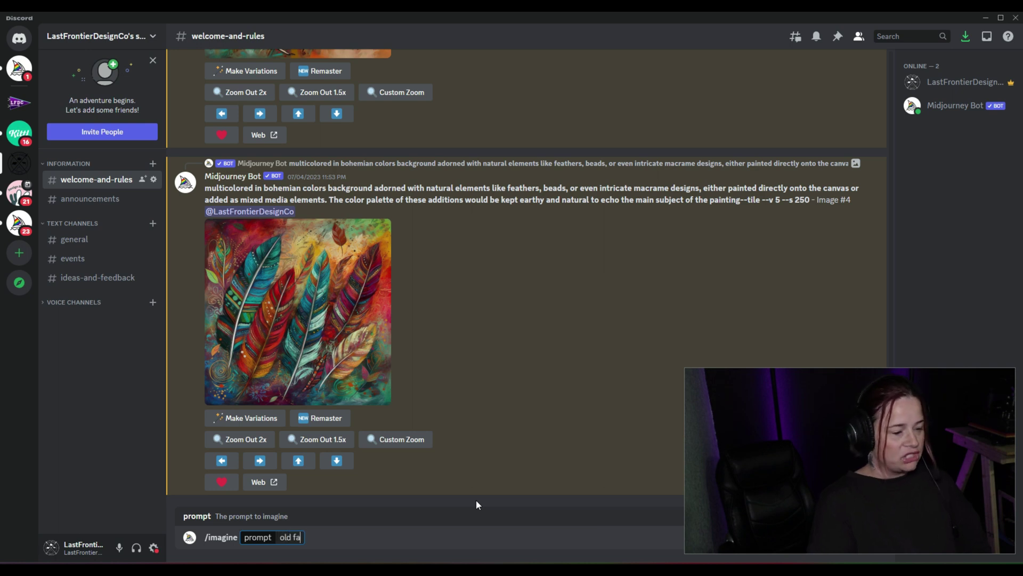
{"action": "type", "text": "old fashioned re"}
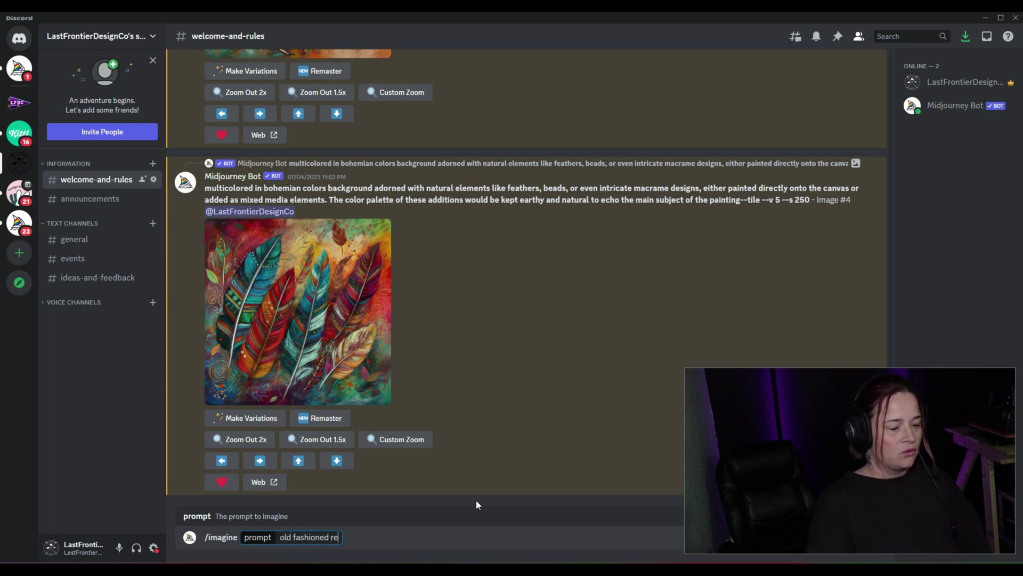
{"action": "type", "text": "d pick up"}
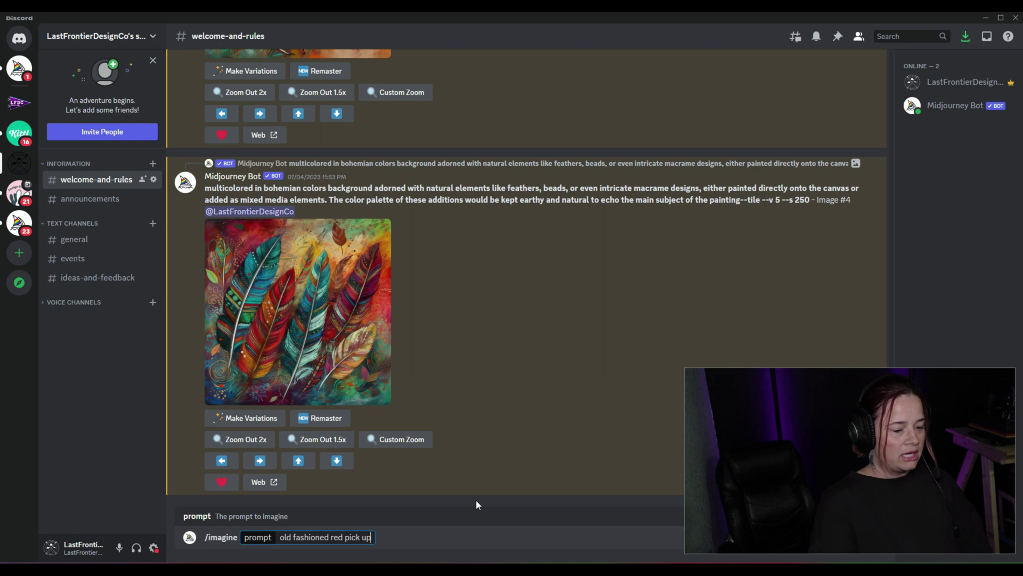
{"action": "type", "text": " truck with a christmas tr"}
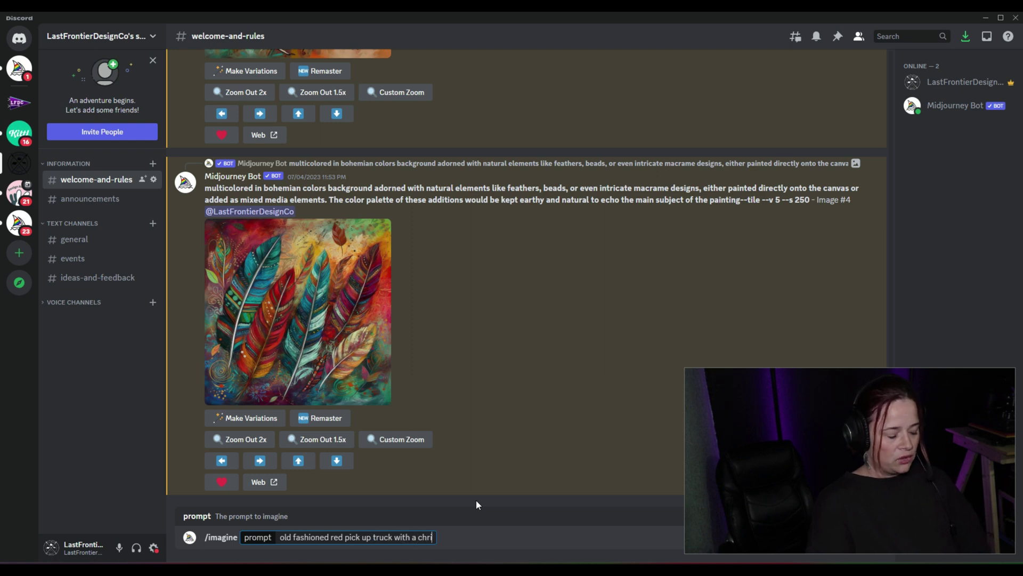
{"action": "type", "text": "ee in the bac"}
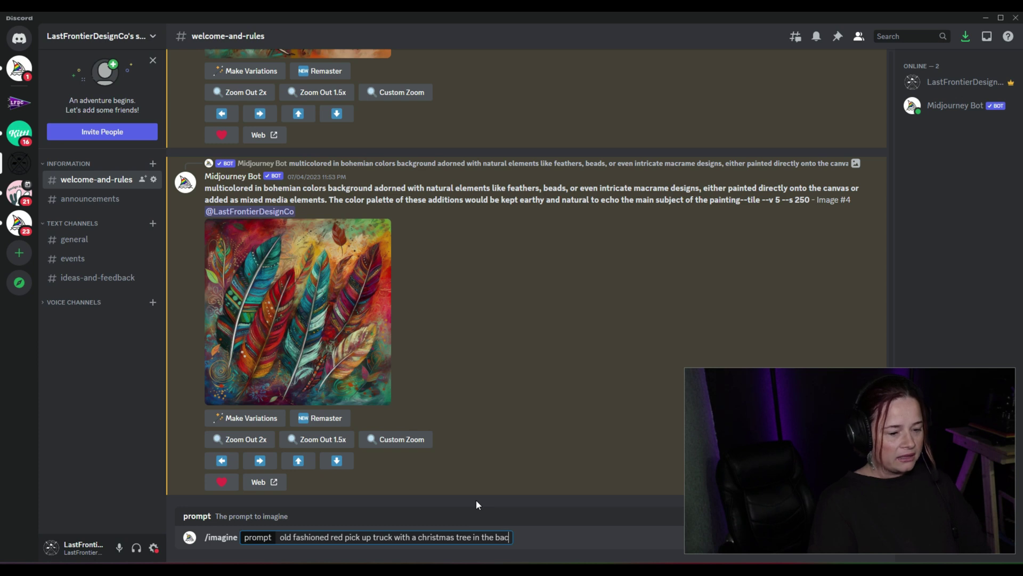
{"action": "key", "text": "BackSpace"}
{"action": "type", "text": "ed of the t"}
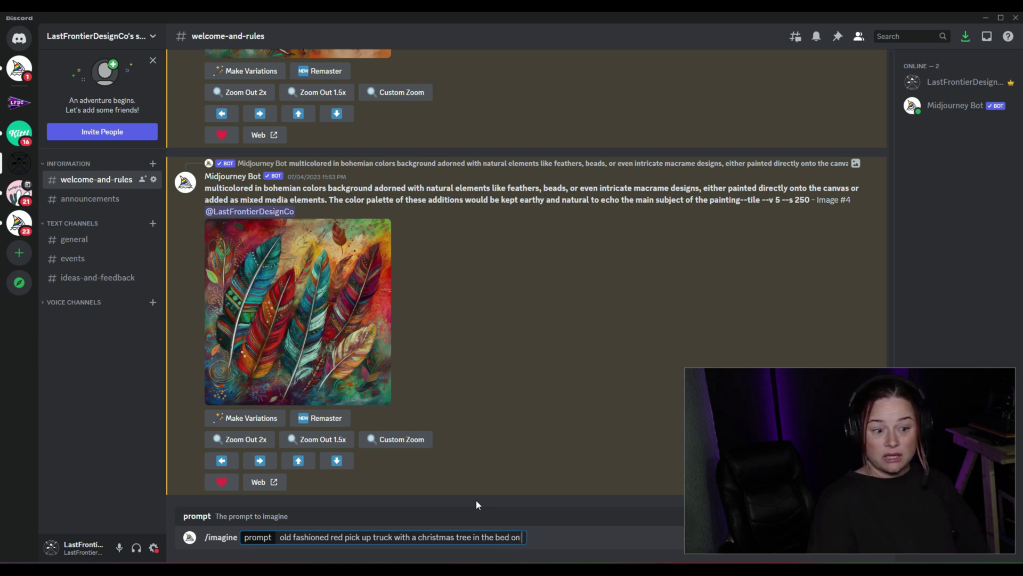
{"action": "type", "text": "uck. wh"}
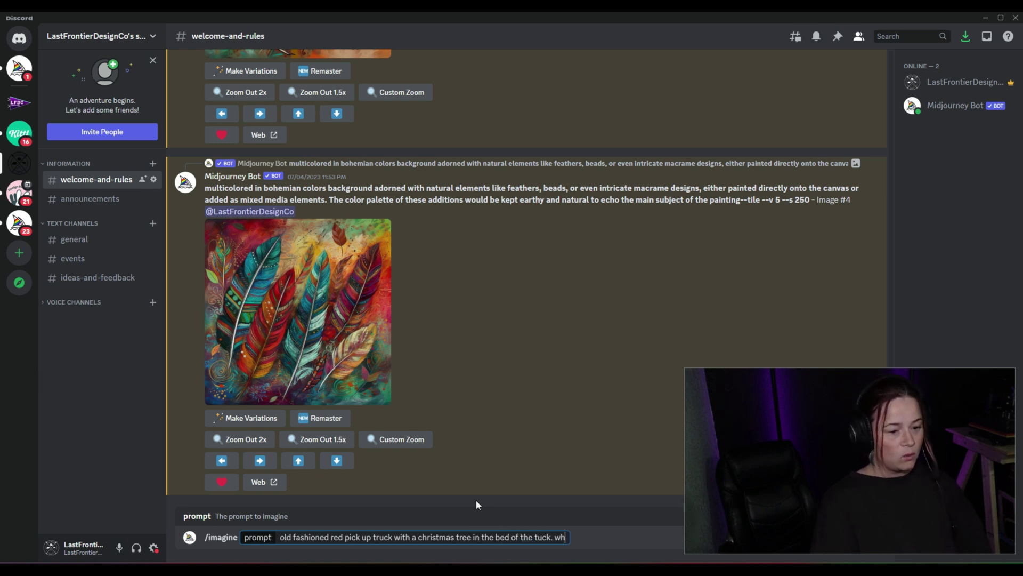
{"action": "type", "text": "ite background"}
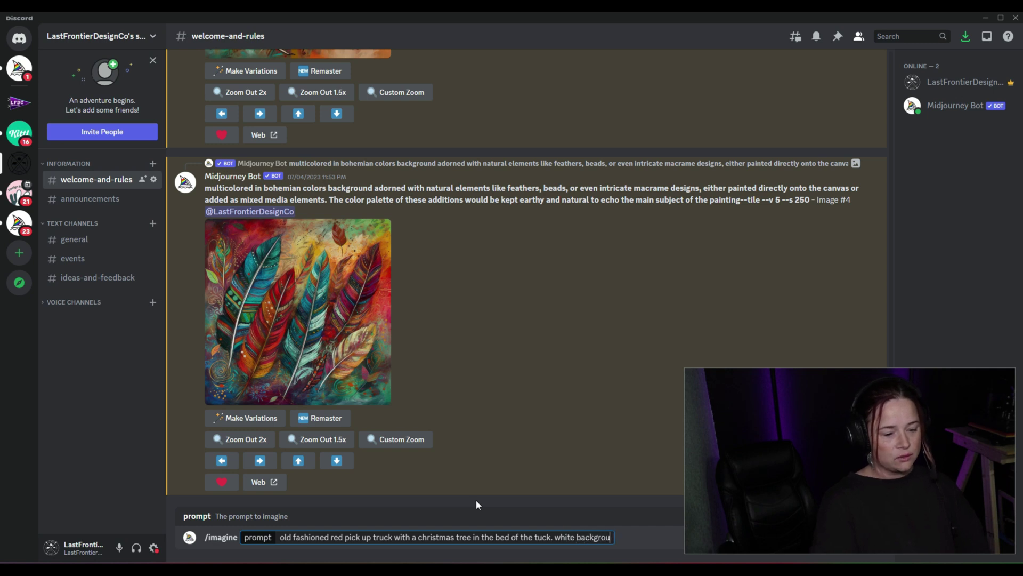
{"action": "key", "text": "ctrl+shift+Left"}
{"action": "key", "text": "ctrl+shift+Left"}
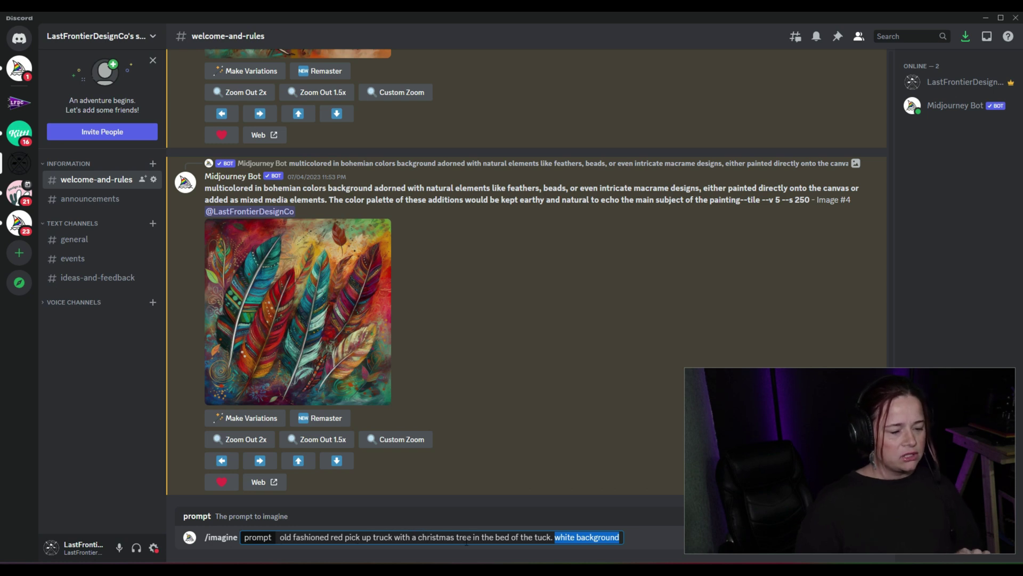
{"action": "key", "text": "Left"}
{"action": "type", "text": "using boho"}
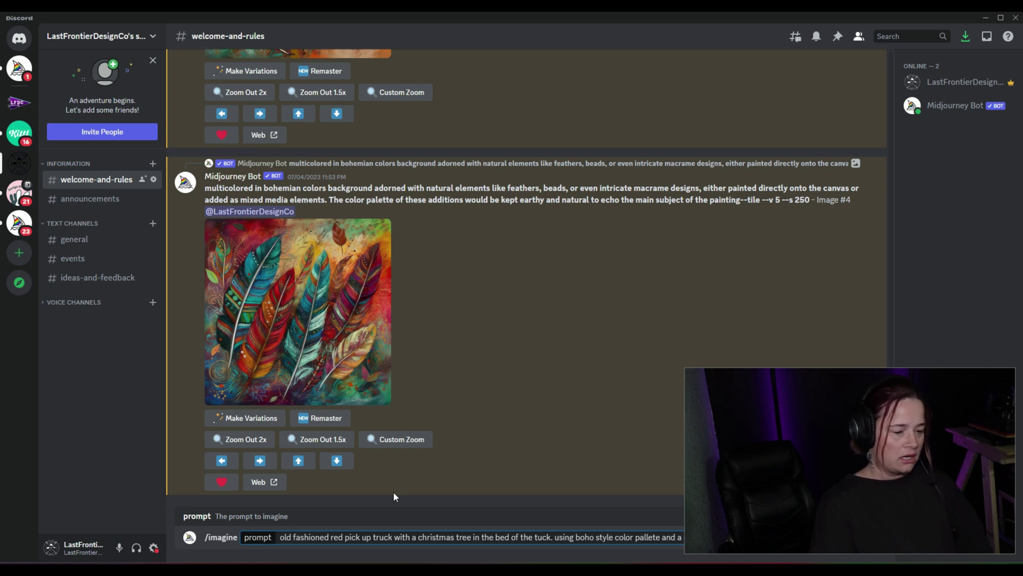
{"action": "key", "text": "Return"}
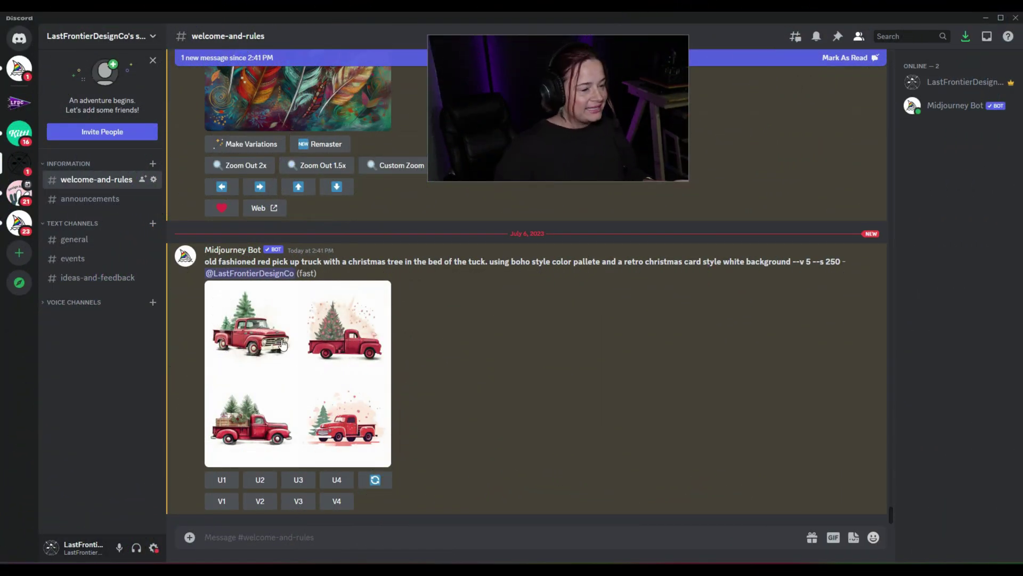
- Enlarge the four-truck grid for review, then copy its prompt text for reuse
{"action": "left_click", "coordinate": [278, 342]}
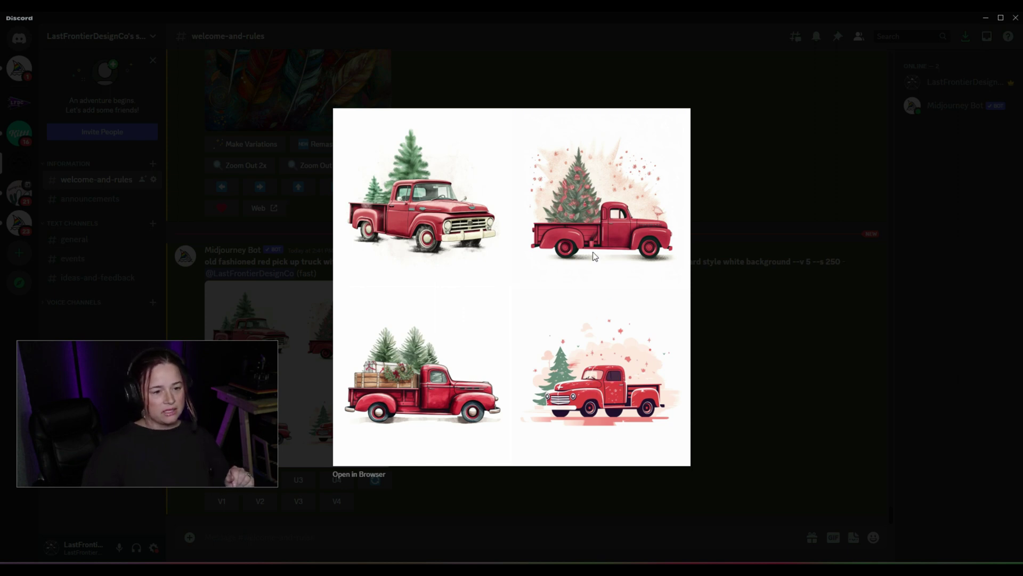
{"action": "left_click", "coordinate": [798, 269]}
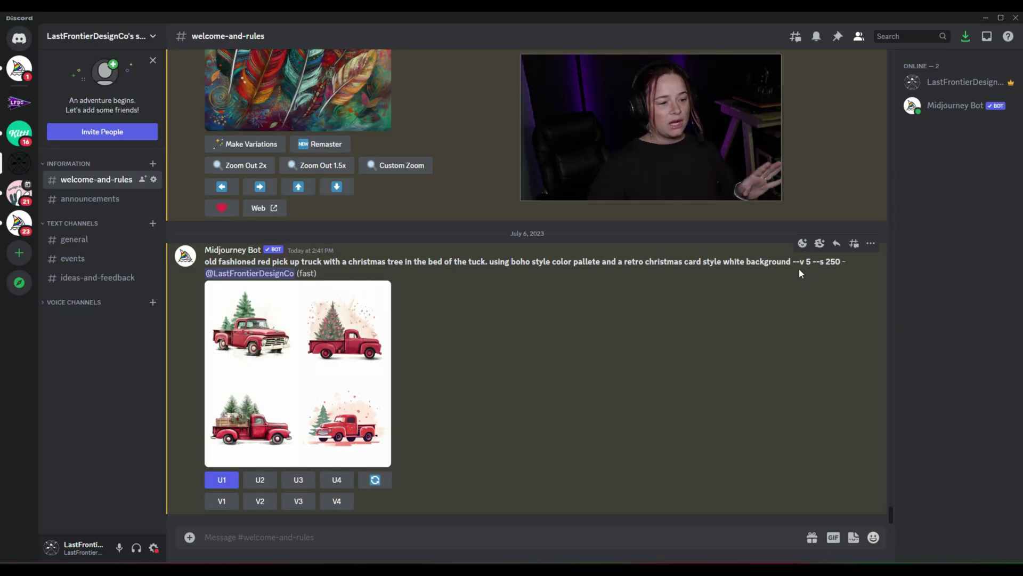
{"action": "left_click_drag", "start_coordinate": [793, 261], "coordinate": [204, 265]}
{"action": "key", "text": "ctrl+c"}
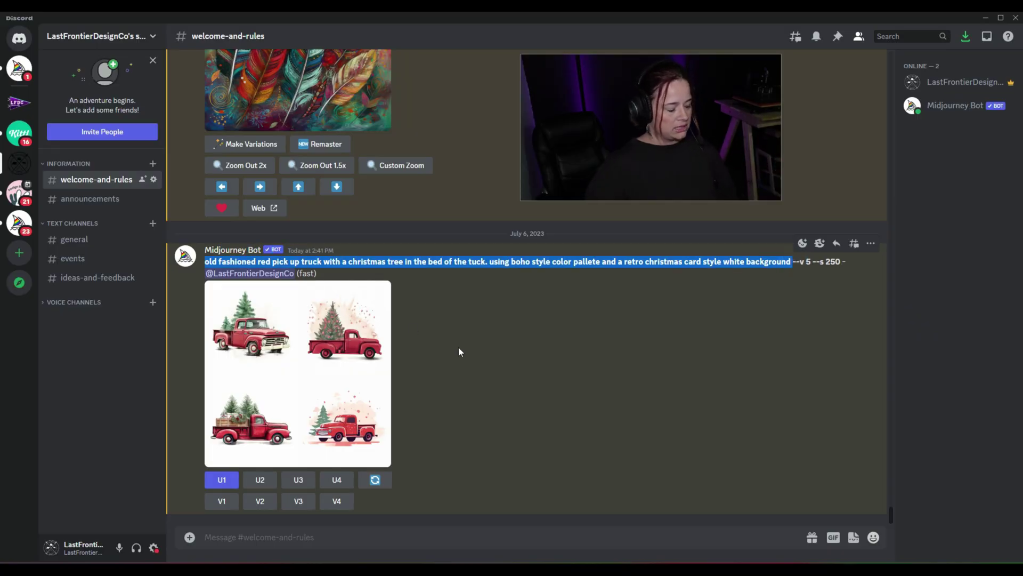
{"action": "left_click", "coordinate": [378, 534]}
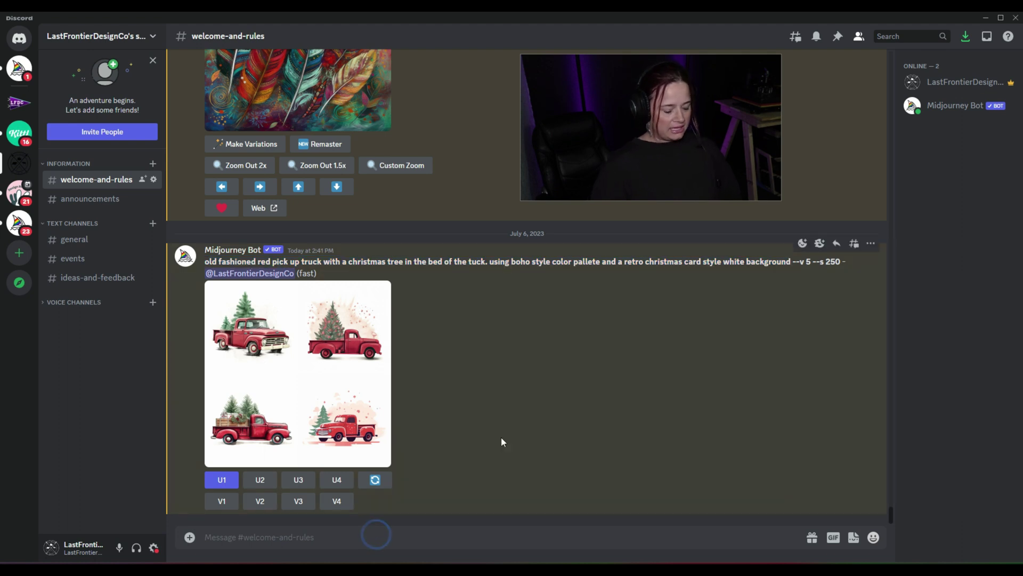
- Resubmit the pasted truck prompt with the tree phrase changed to 'hauling a freshly cut christmas tree on'
{"action": "type", "text": "/imagi"}
{"action": "key", "text": "Tab"}
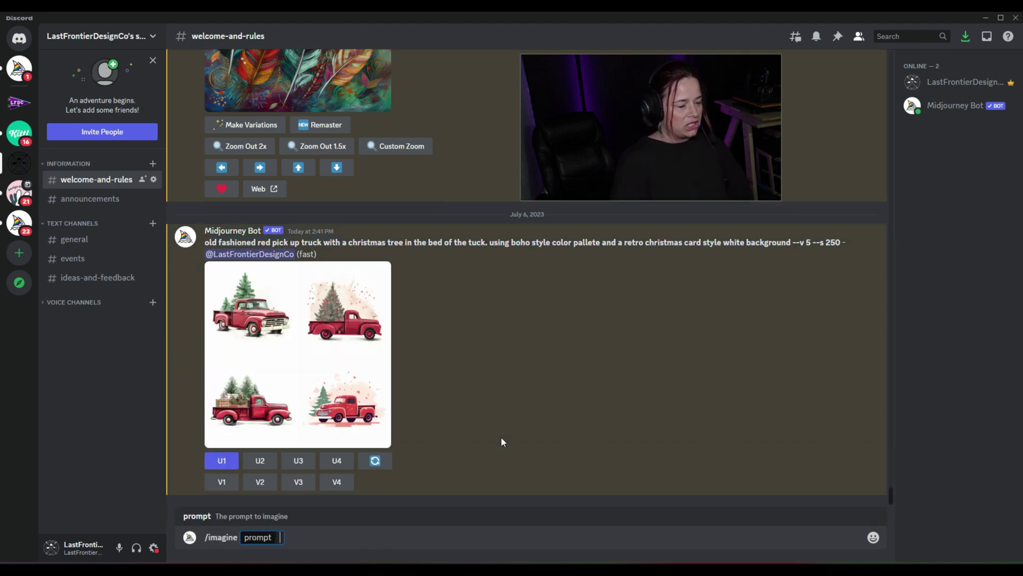
{"action": "key", "text": "ctrl+v"}
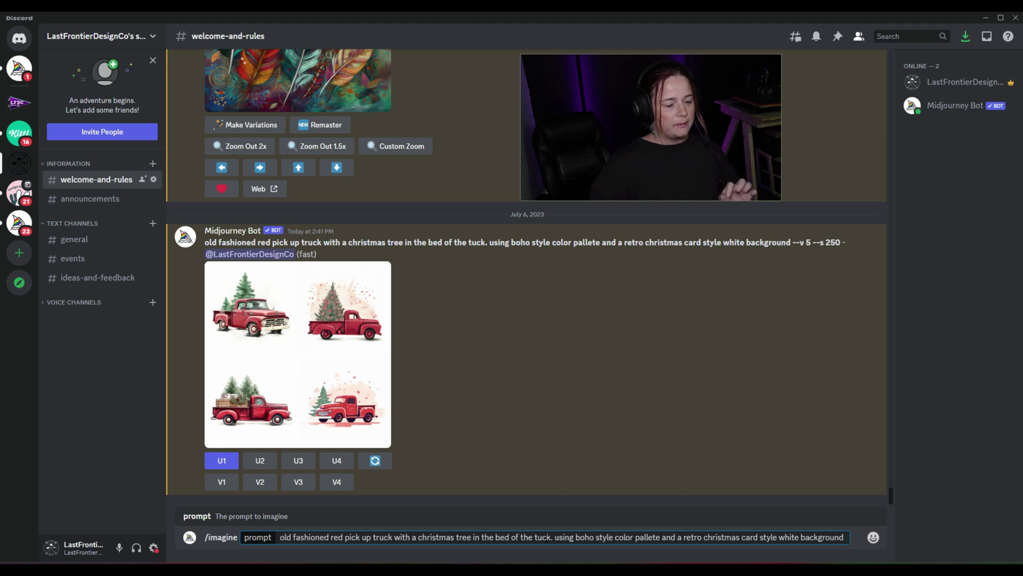
{"action": "left_click_drag", "start_coordinate": [551, 537], "coordinate": [395, 537]}
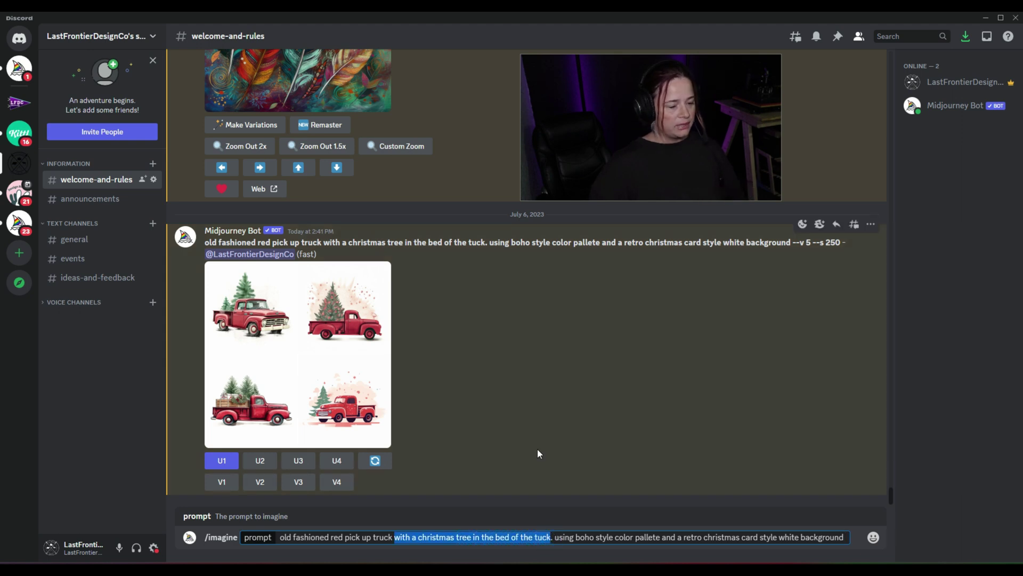
{"action": "type", "text": "hauling a fre"}
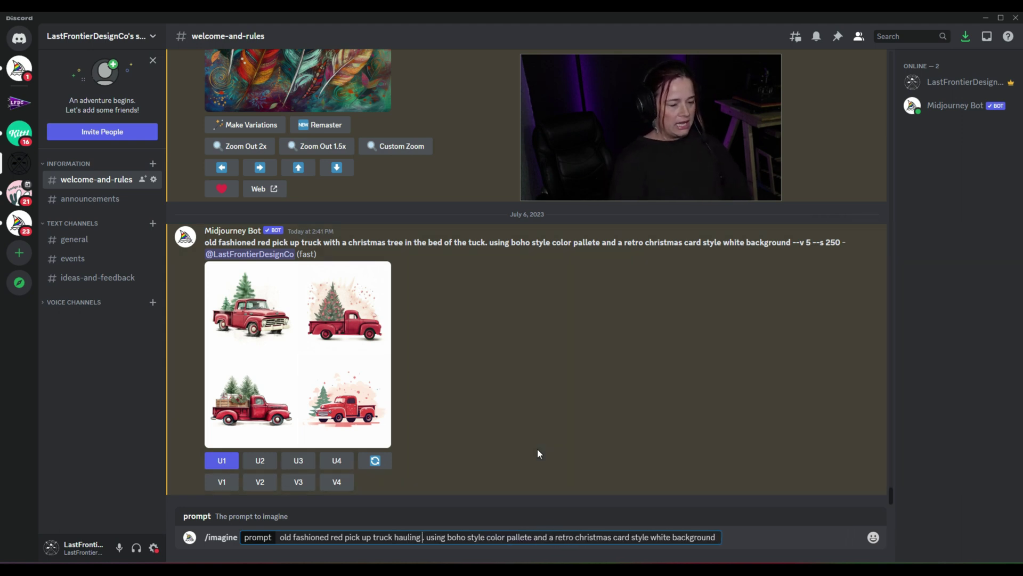
{"action": "type", "text": "shly cut ch"}
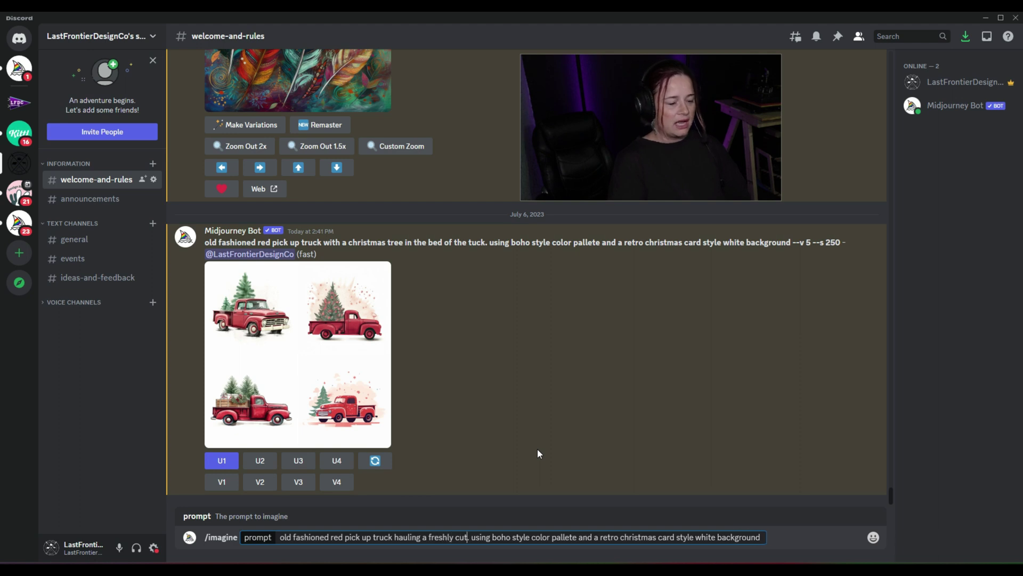
{"action": "type", "text": "ristmas tree"}
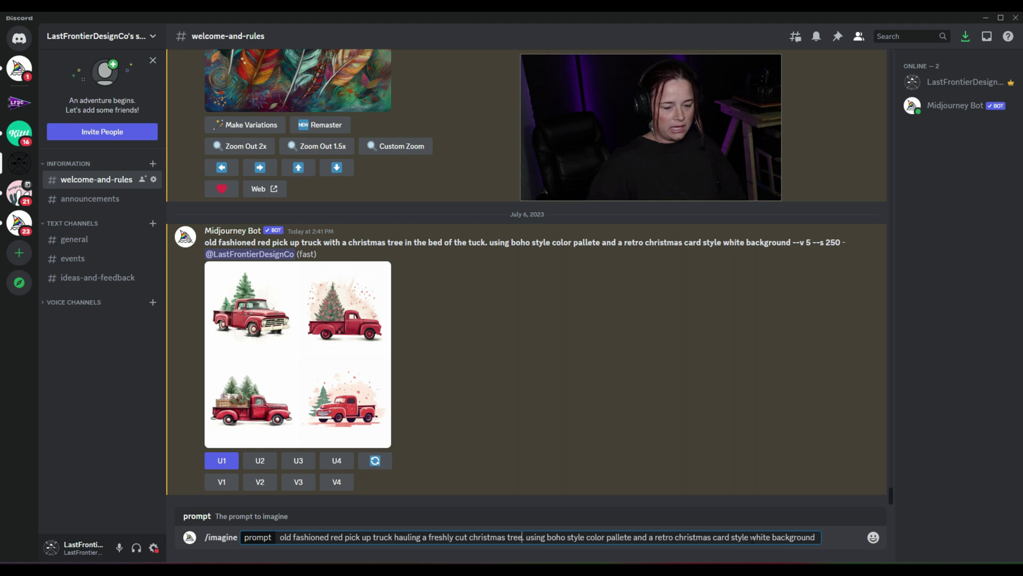
{"action": "type", "text": "on"}
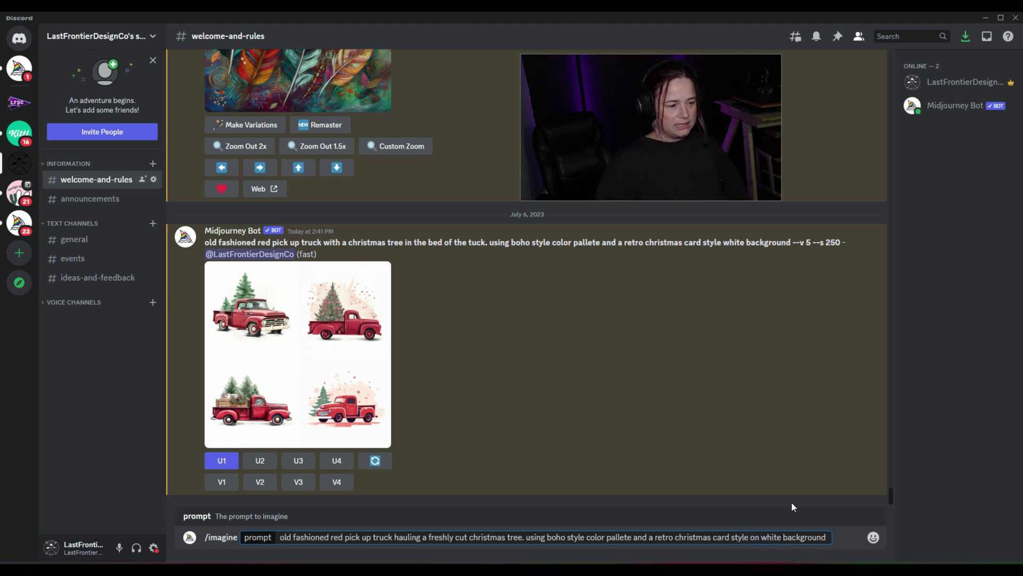
{"action": "key", "text": "Return"}
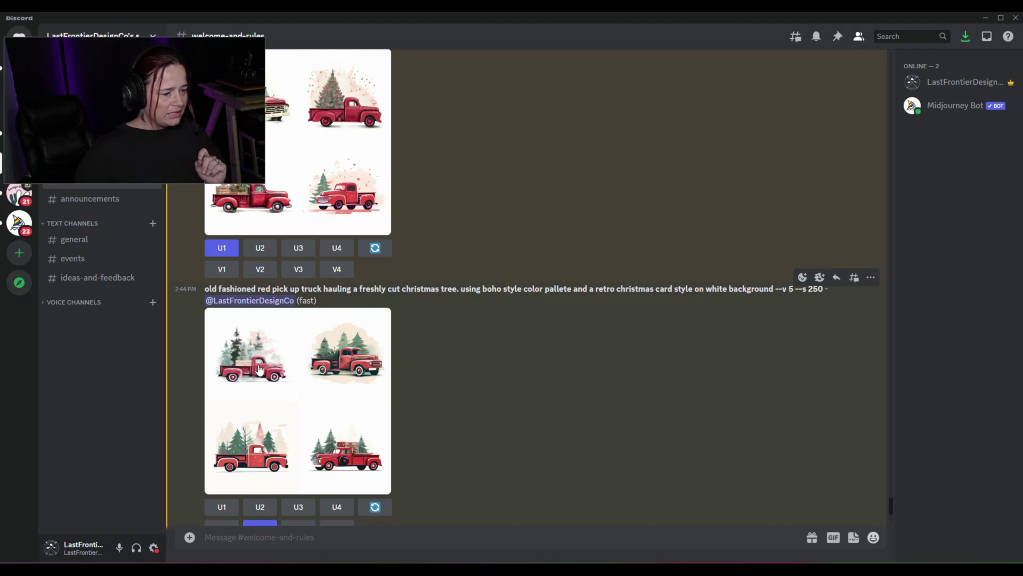
- Request the upscale of truck Image #4 and compare it against the earlier truck grid
{"action": "left_click", "coordinate": [260, 507]}
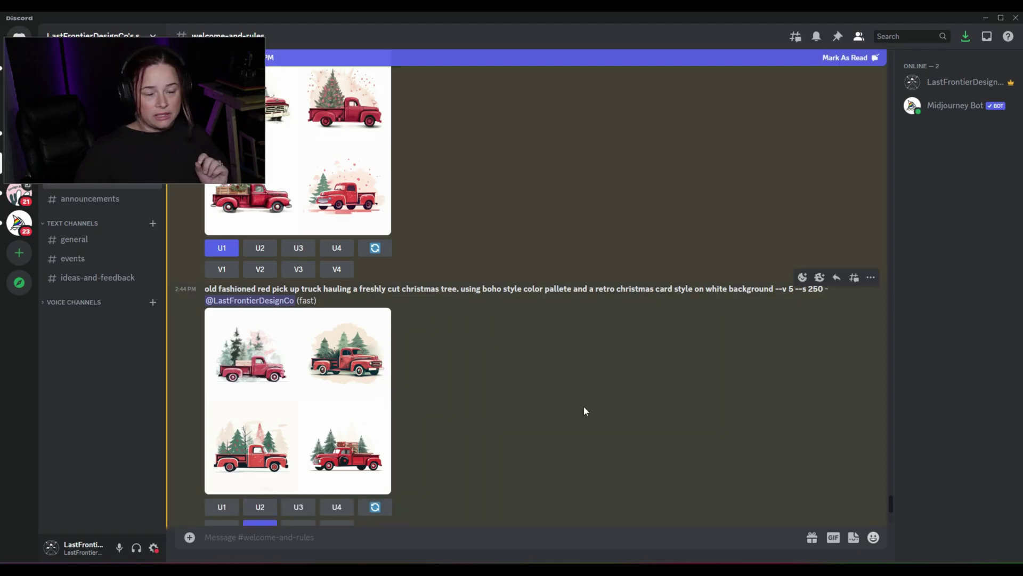
{"action": "scroll", "coordinate": [583, 410], "scroll_direction": "up", "scroll_amount": 4}
{"action": "left_click", "coordinate": [275, 332]}
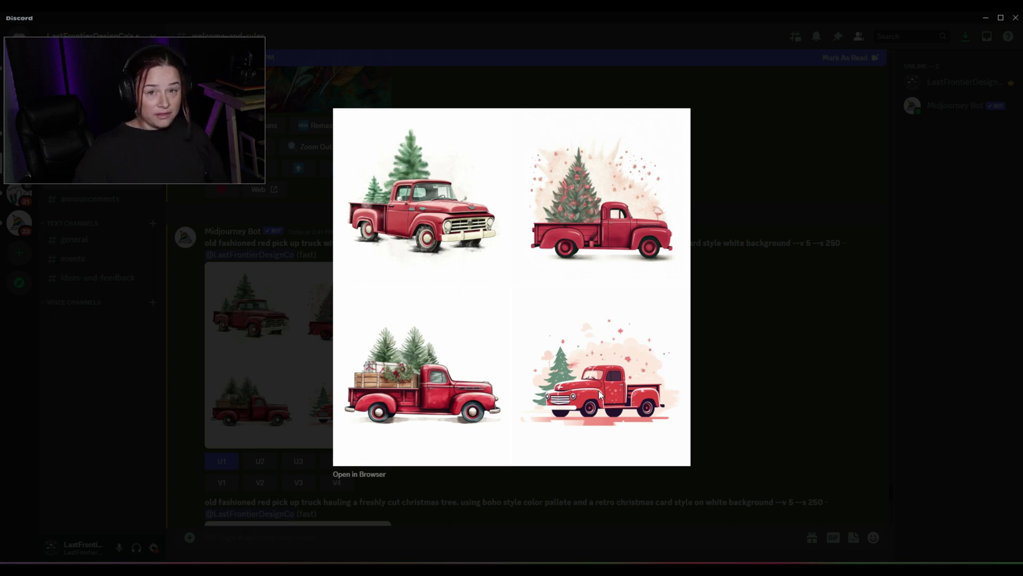
{"action": "left_click", "coordinate": [715, 372]}
{"action": "scroll", "coordinate": [456, 430], "scroll_direction": "down", "scroll_amount": 5}
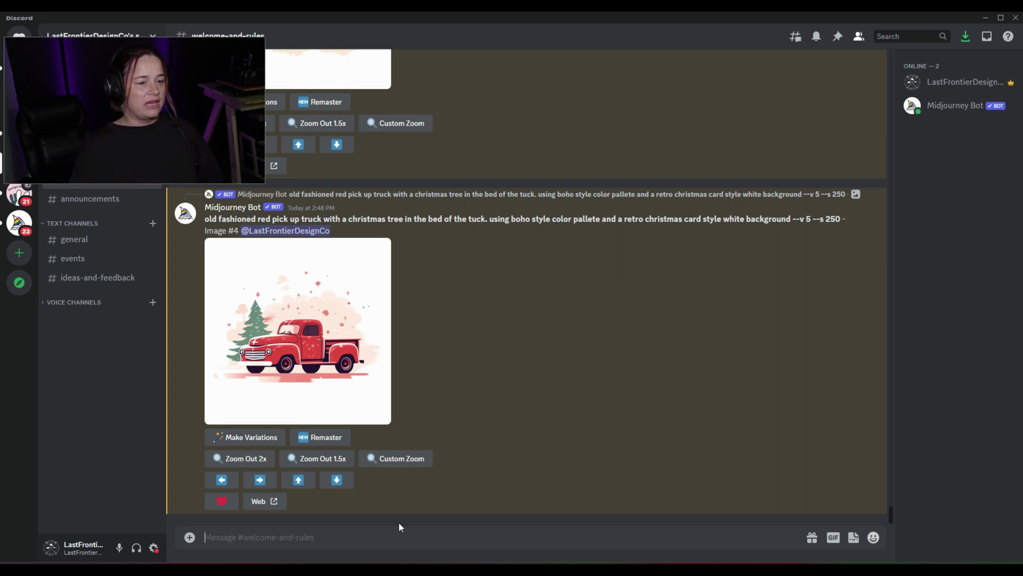
- Submit the /imagine prompt 'a set up retro colored christmas clipart designs on a white background'
{"action": "type", "text": "/imagin"}
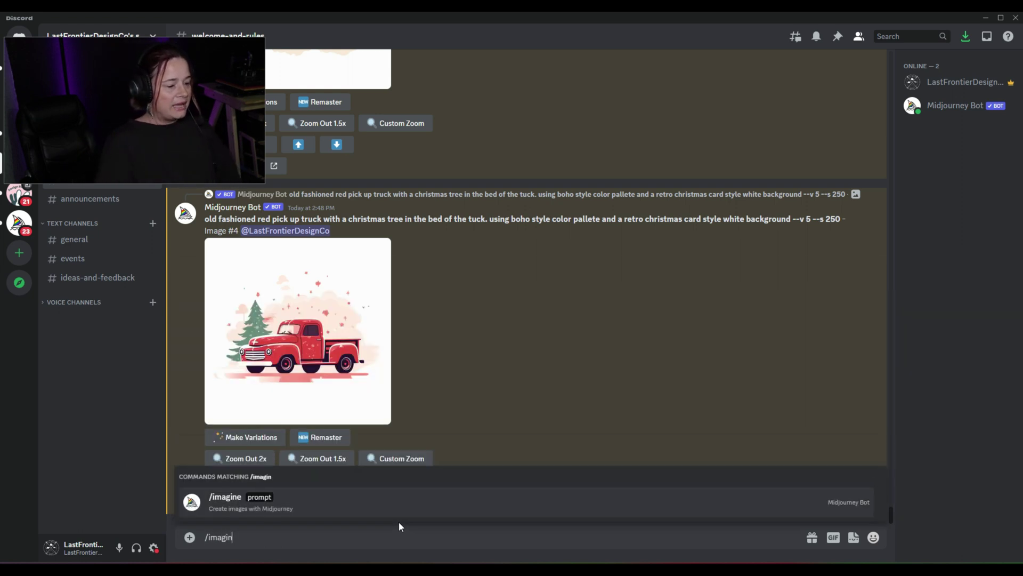
{"action": "key", "text": "Tab"}
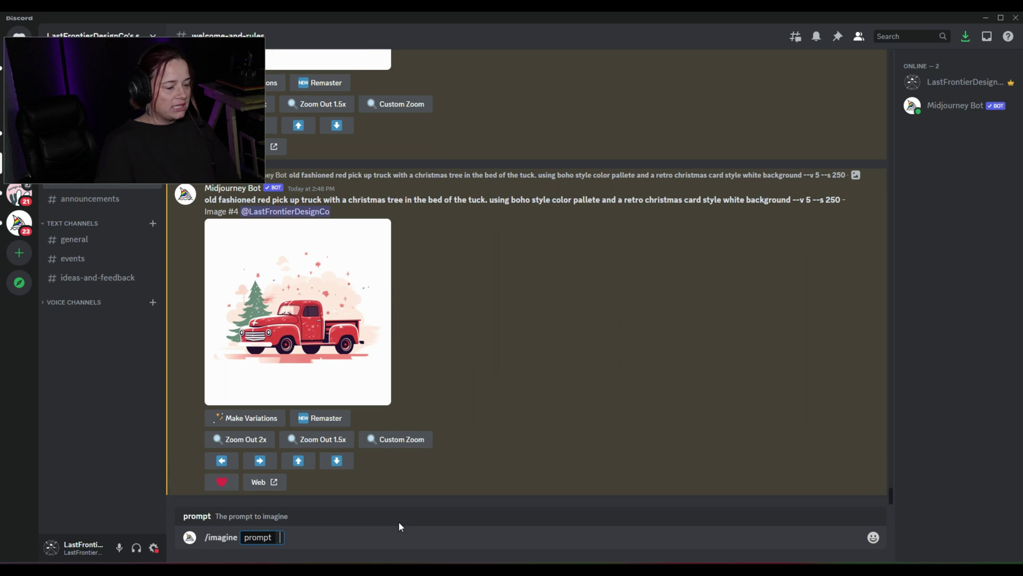
{"action": "type", "text": "a set up retro col"}
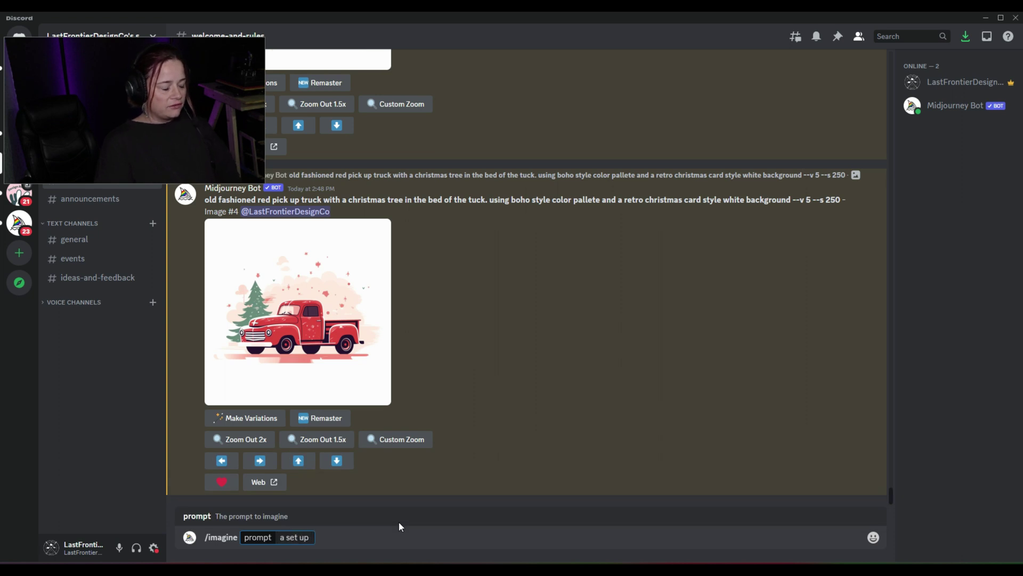
{"action": "type", "text": "ored christmas"}
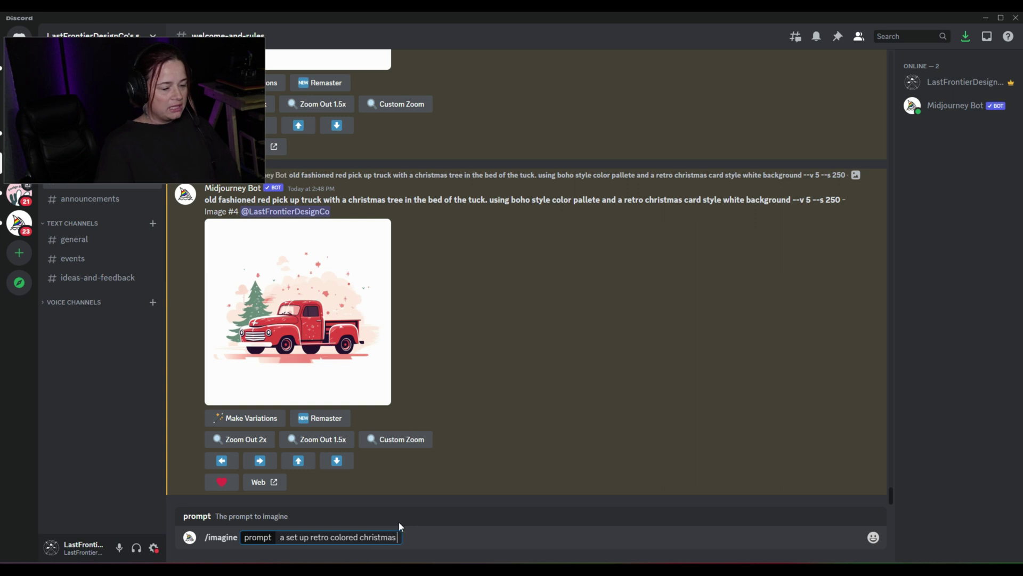
{"action": "type", "text": " clipart designs on "}
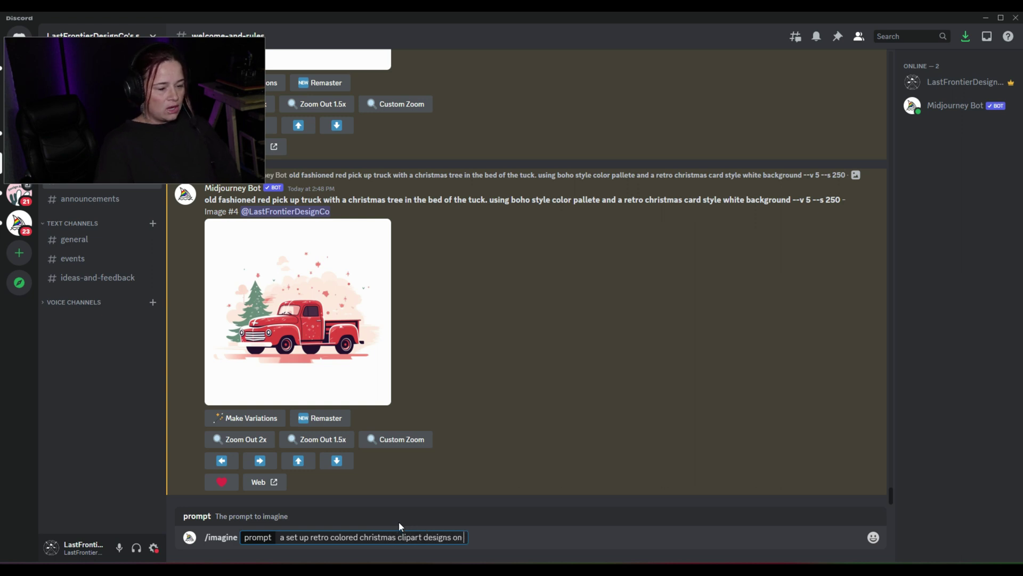
{"action": "type", "text": "a white background"}
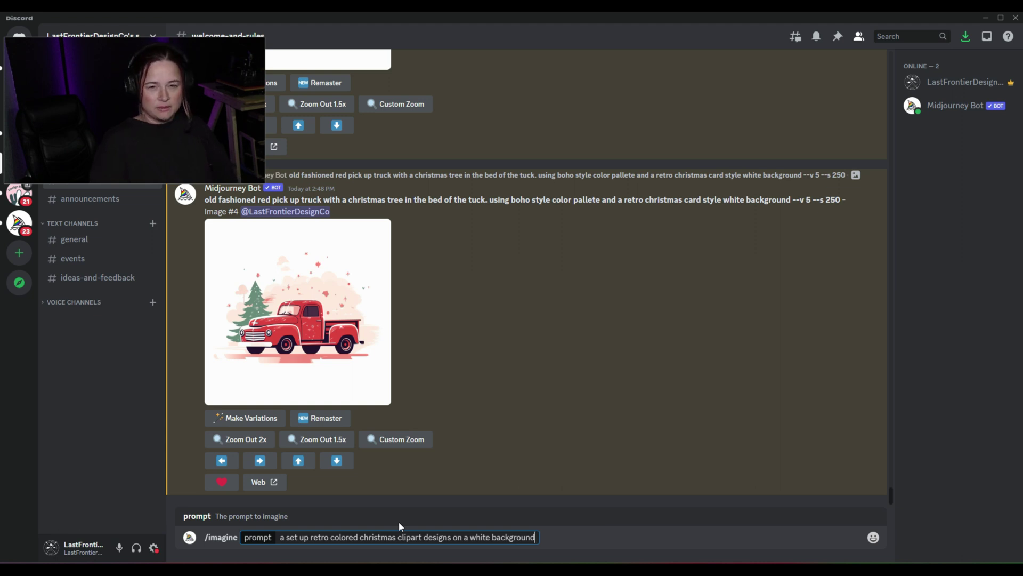
{"action": "key", "text": "Return"}
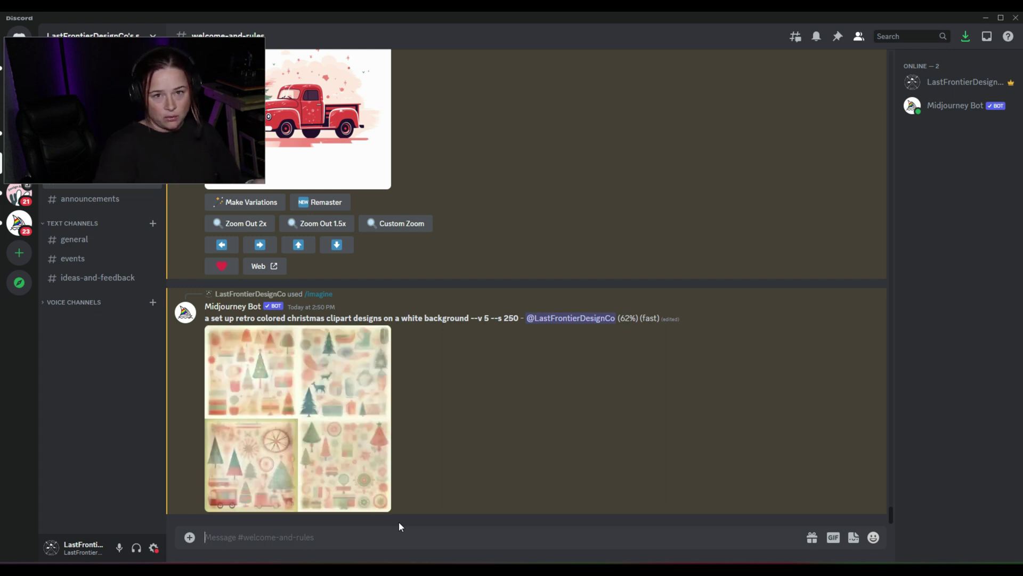
- Preview the retro clipart grid, then request the U1 upscale of the first design
{"action": "left_click", "coordinate": [309, 372]}
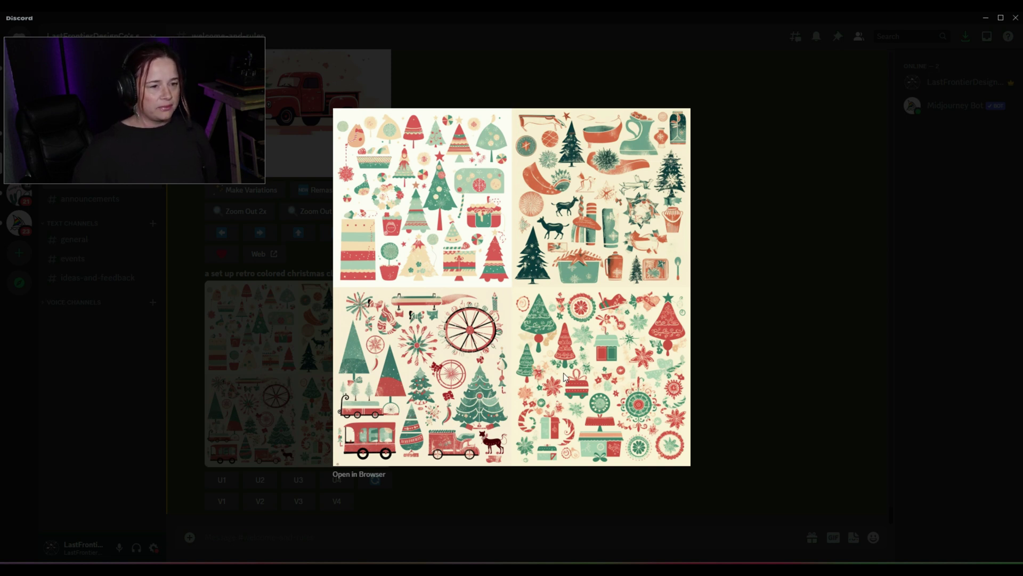
{"action": "left_click", "coordinate": [727, 395]}
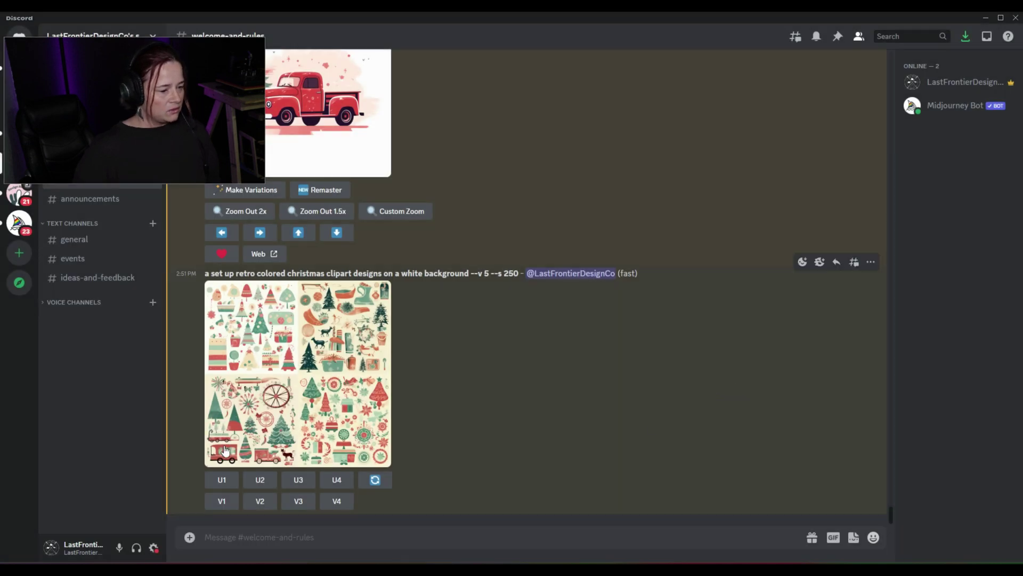
{"action": "left_click", "coordinate": [224, 479]}
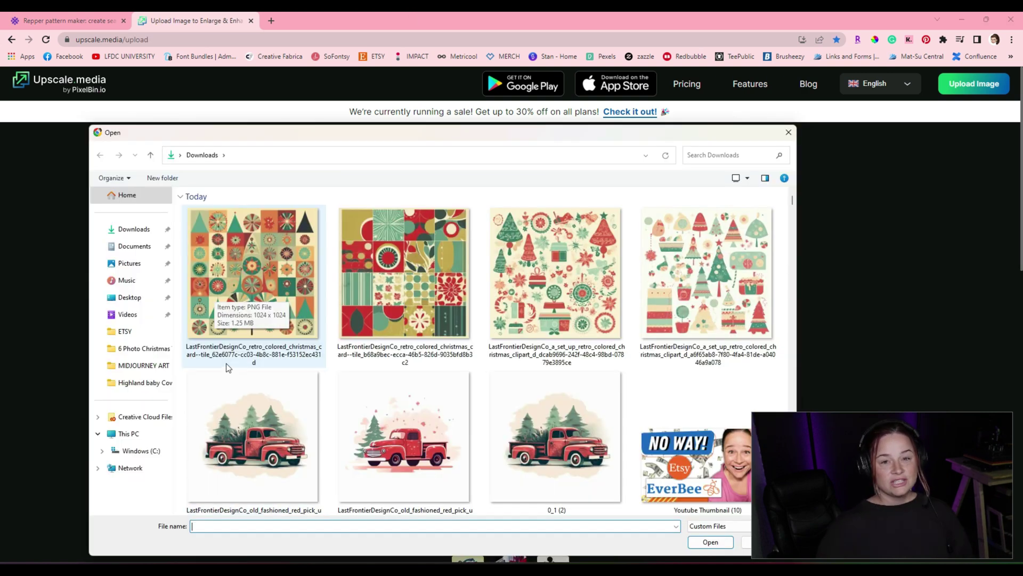
- Upload the clipart, upscale it 4x with Enhance Quality on, and download the result
{"action": "double_click", "coordinate": [547, 280]}
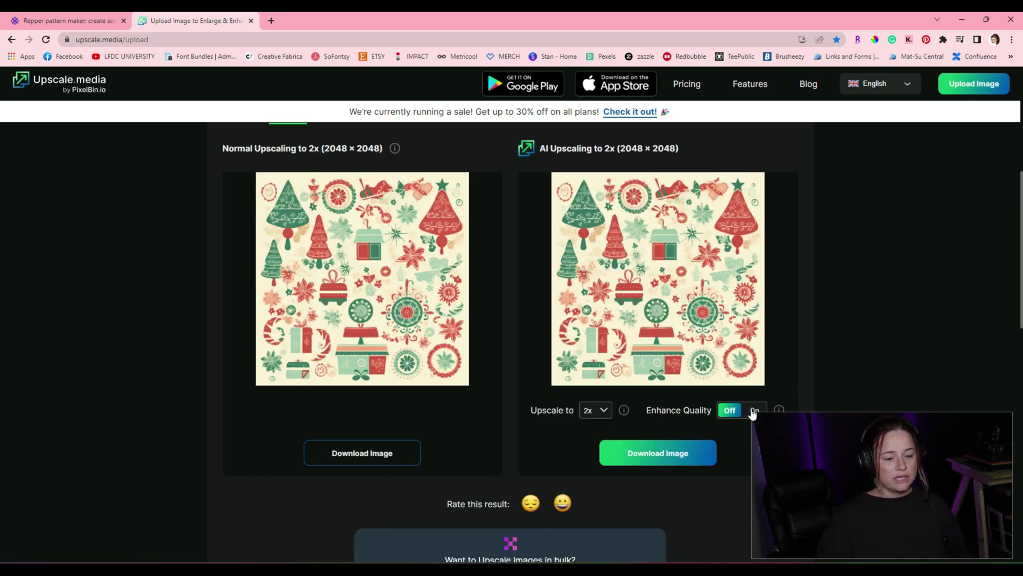
{"action": "left_click", "coordinate": [752, 411]}
{"action": "left_click", "coordinate": [604, 410]}
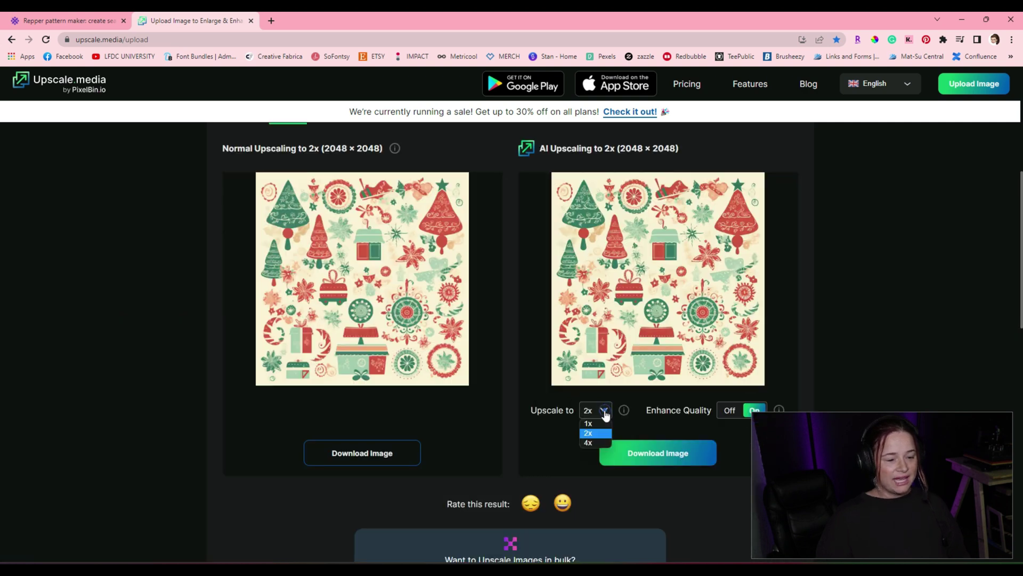
{"action": "left_click", "coordinate": [588, 443]}
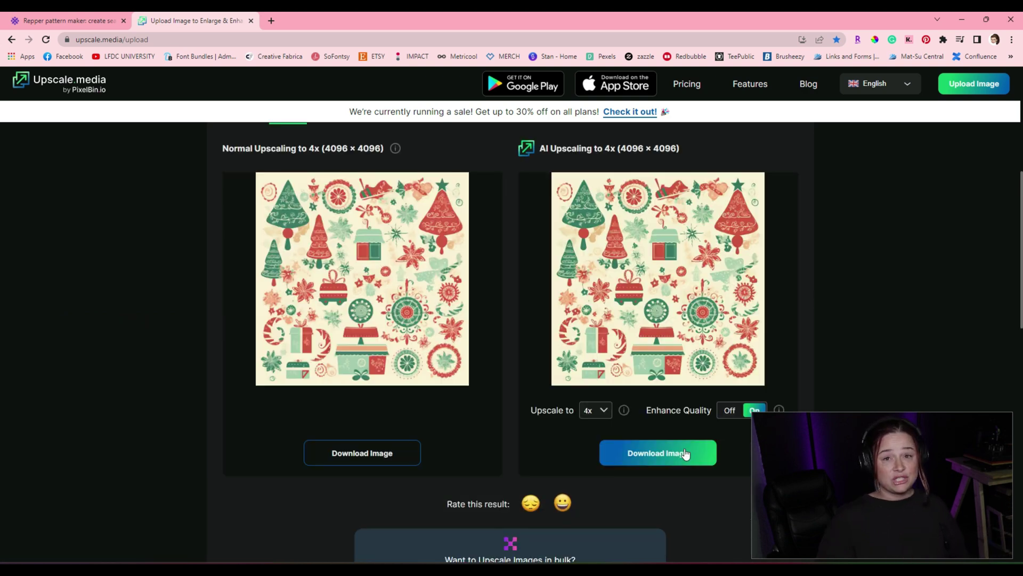
{"action": "left_click", "coordinate": [684, 448]}
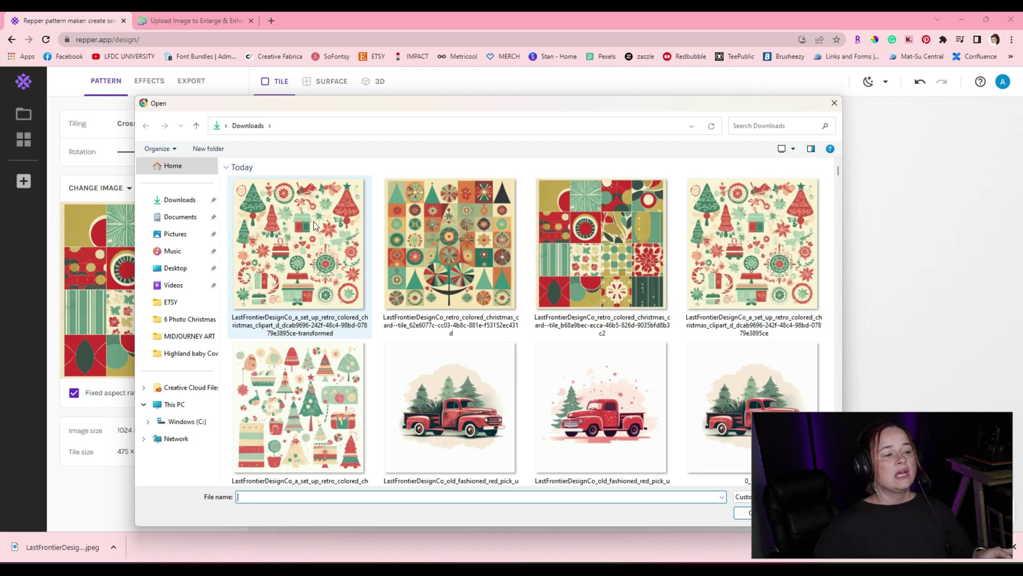
- Load the 4096 x 4096 upscaled clipart JPEG as Repper's source image
{"action": "mouse_move", "coordinate": [300, 237]}
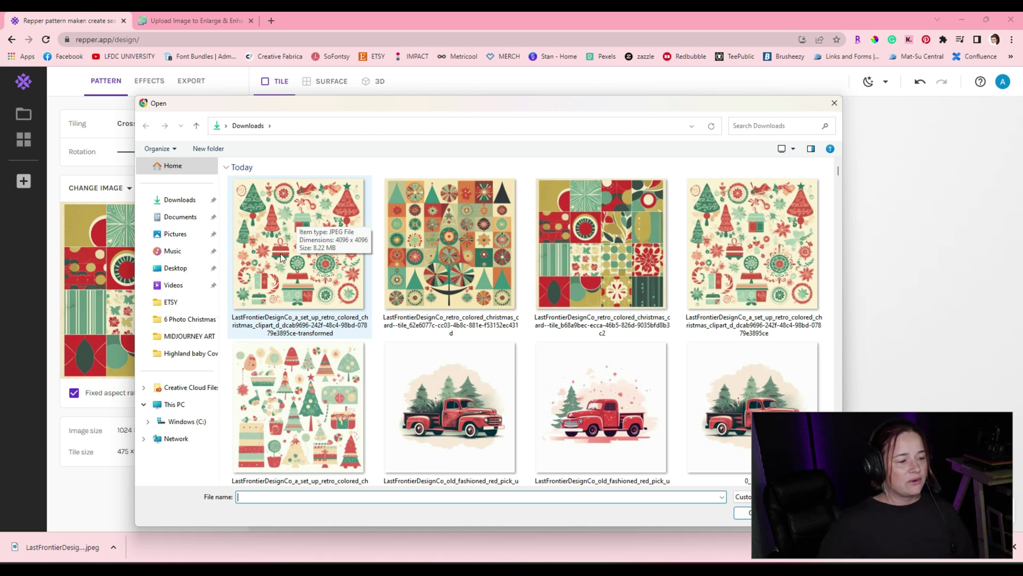
{"action": "double_click", "coordinate": [280, 258]}
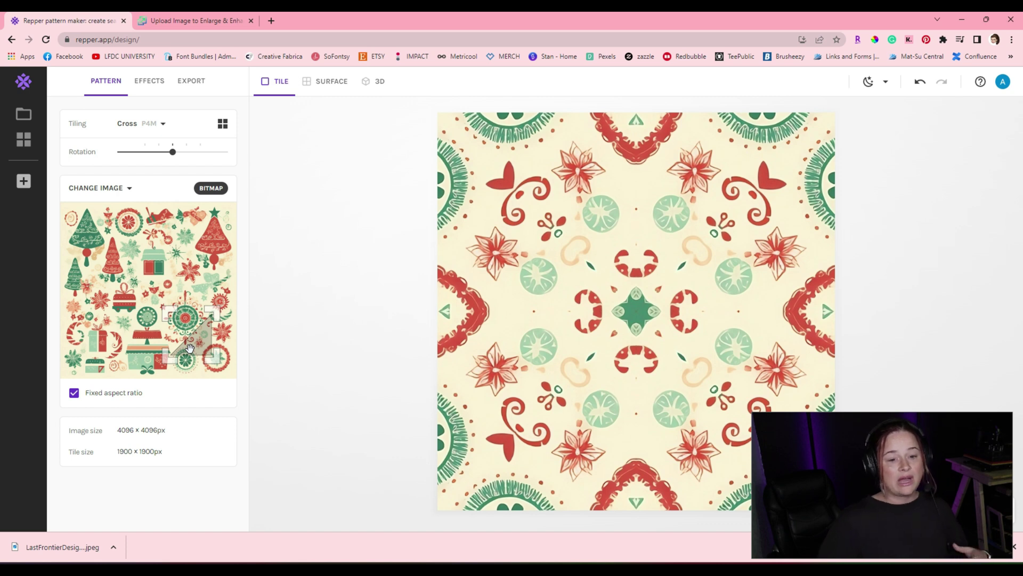
- Resize and shift the crop area until it covers the whole clipart, then bring up the tiling styles
{"action": "left_click_drag", "start_coordinate": [190, 349], "coordinate": [121, 262]}
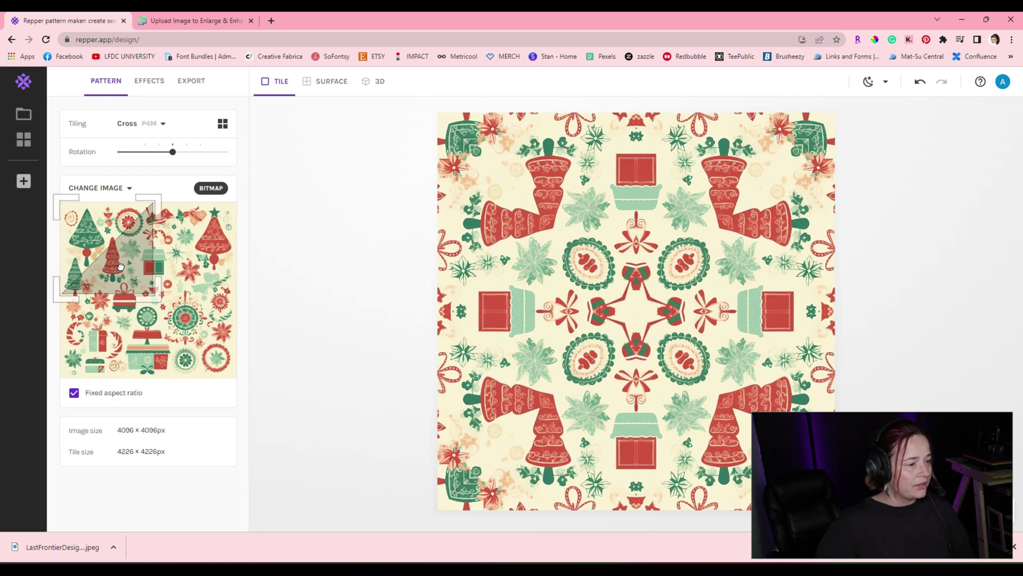
{"action": "left_click_drag", "start_coordinate": [121, 267], "coordinate": [121, 268]}
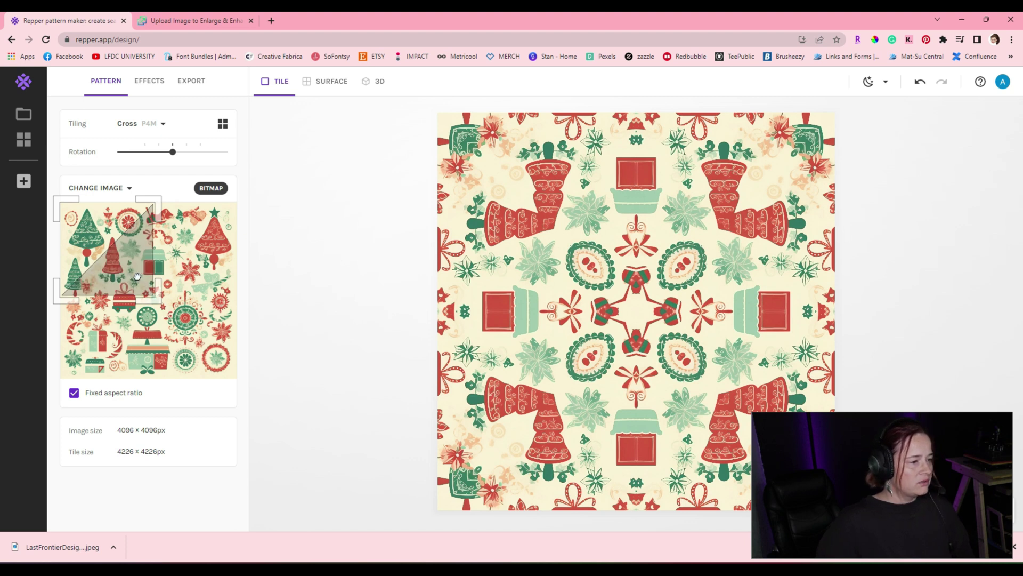
{"action": "left_click_drag", "start_coordinate": [137, 276], "coordinate": [218, 270]}
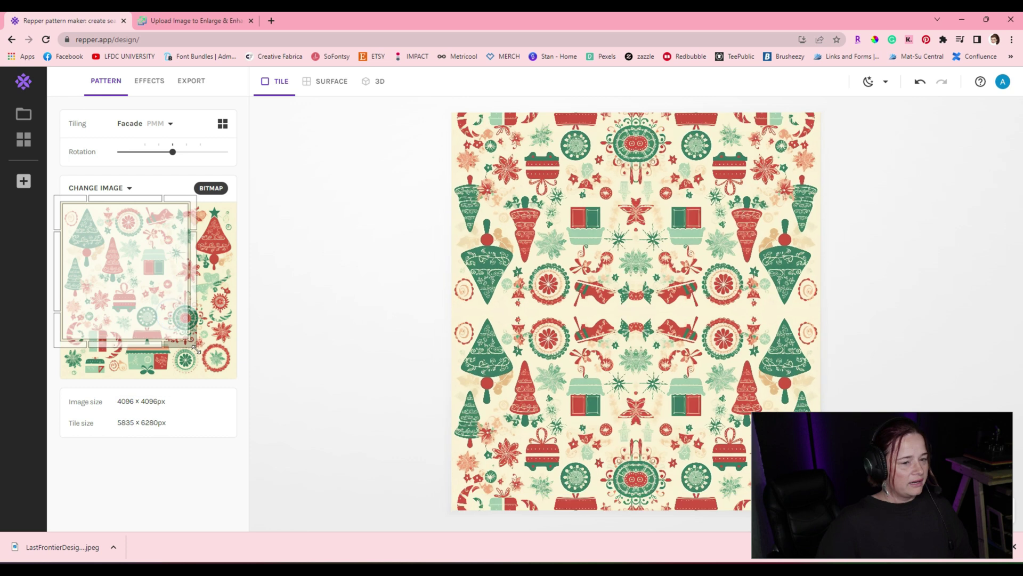
{"action": "left_click_drag", "start_coordinate": [217, 365], "coordinate": [246, 394]}
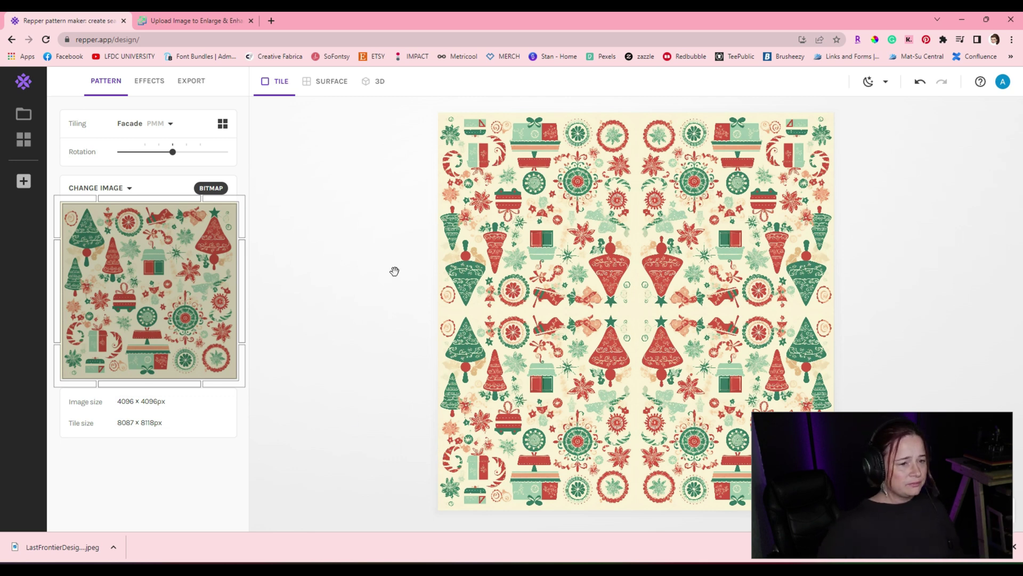
{"action": "left_click", "coordinate": [150, 122]}
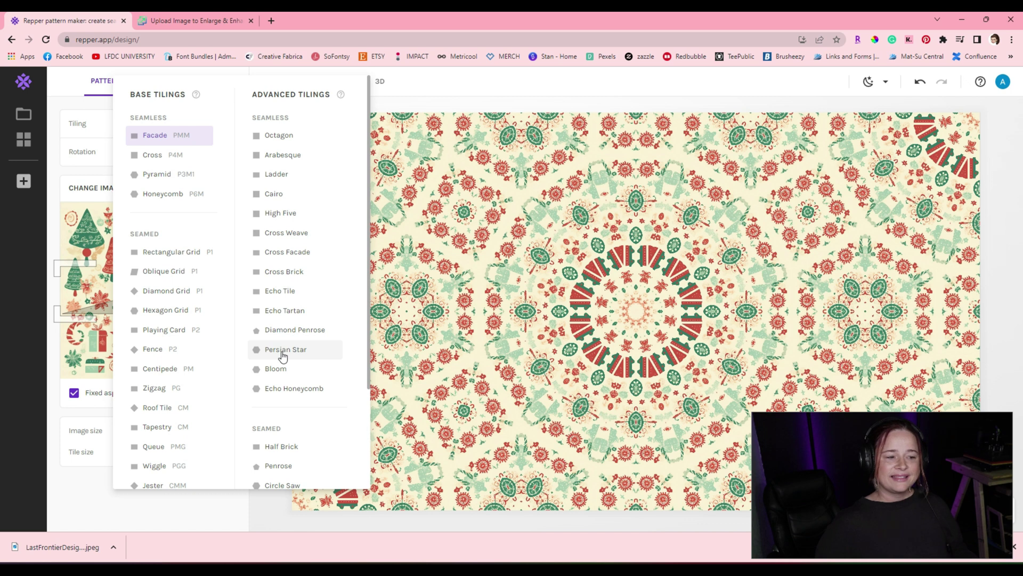
- Apply the Persian Star tiling and reposition the crop over the clipart's top row of trees
{"action": "left_click", "coordinate": [283, 354]}
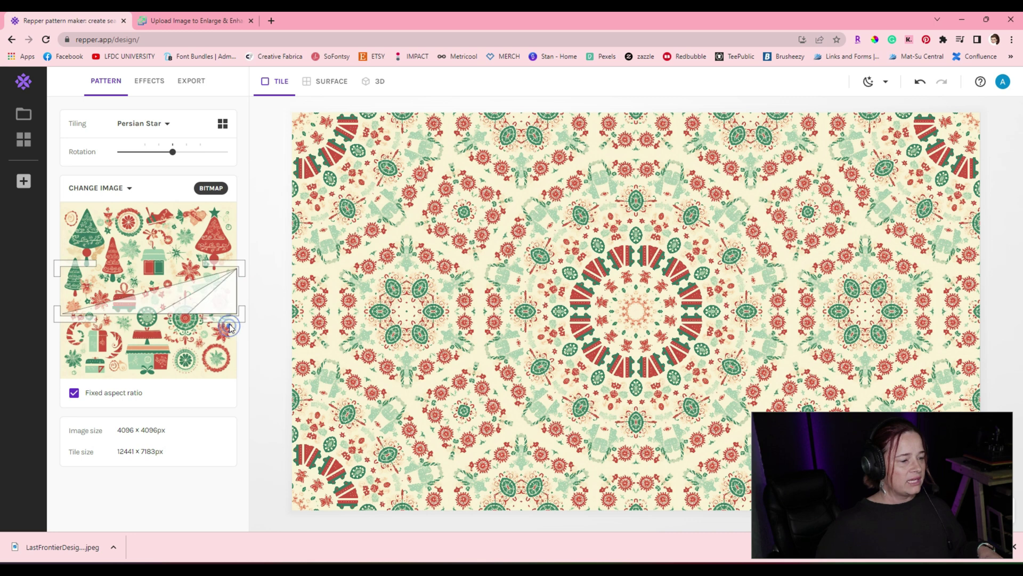
{"action": "left_click_drag", "start_coordinate": [229, 326], "coordinate": [227, 341]}
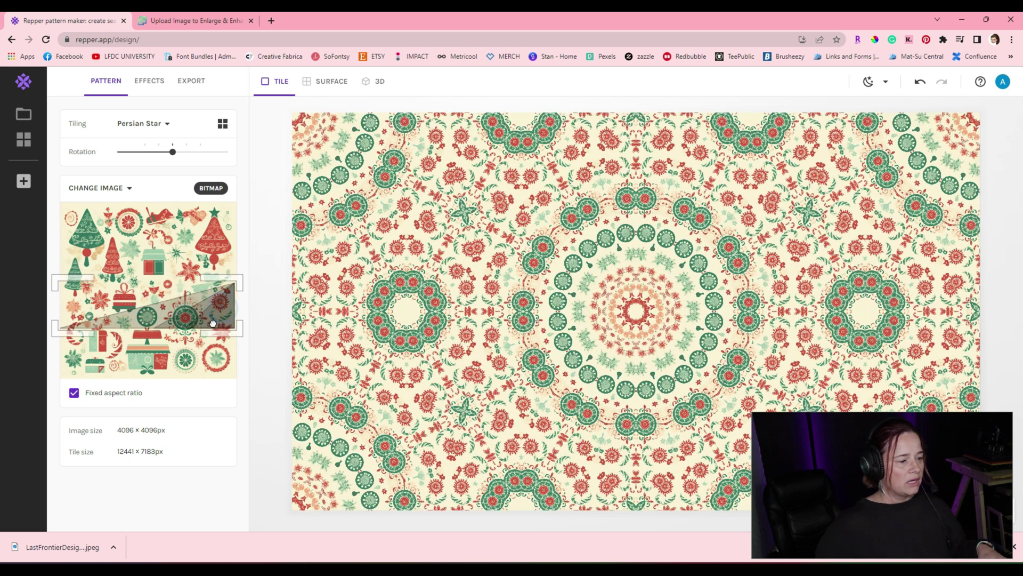
{"action": "left_click_drag", "start_coordinate": [213, 324], "coordinate": [214, 307]}
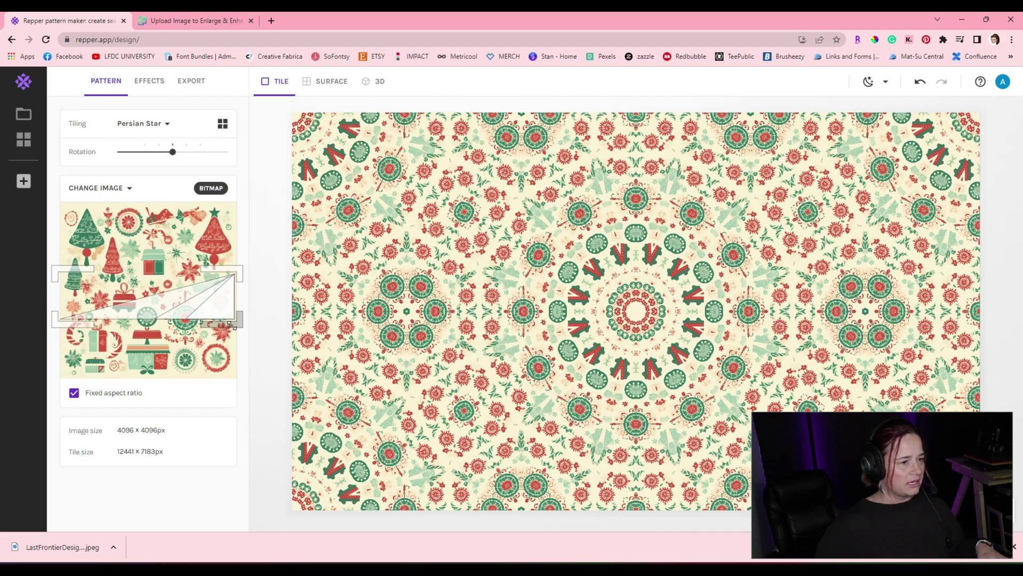
{"action": "left_click_drag", "start_coordinate": [208, 299], "coordinate": [202, 229]}
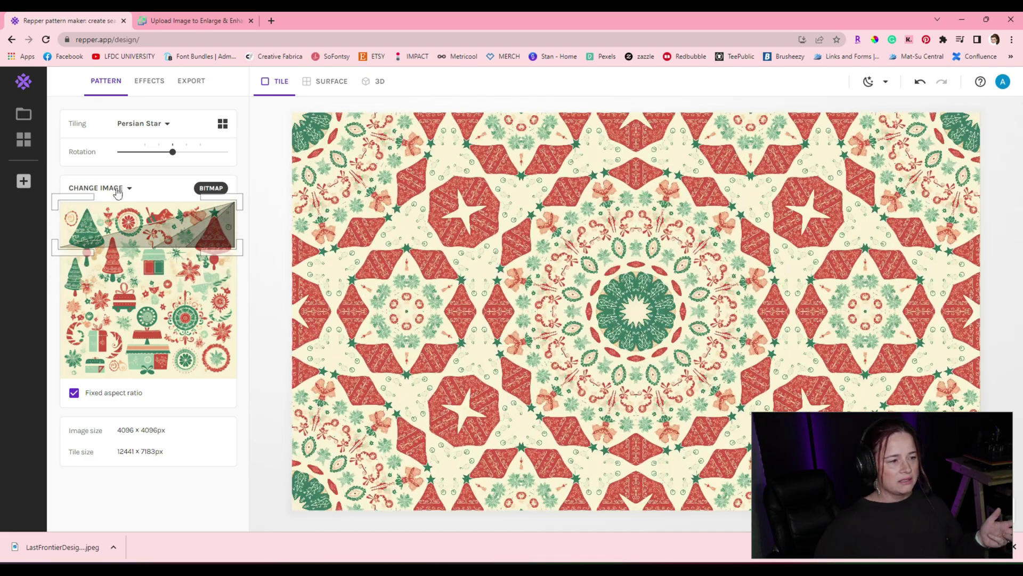
{"action": "left_click", "coordinate": [136, 127]}
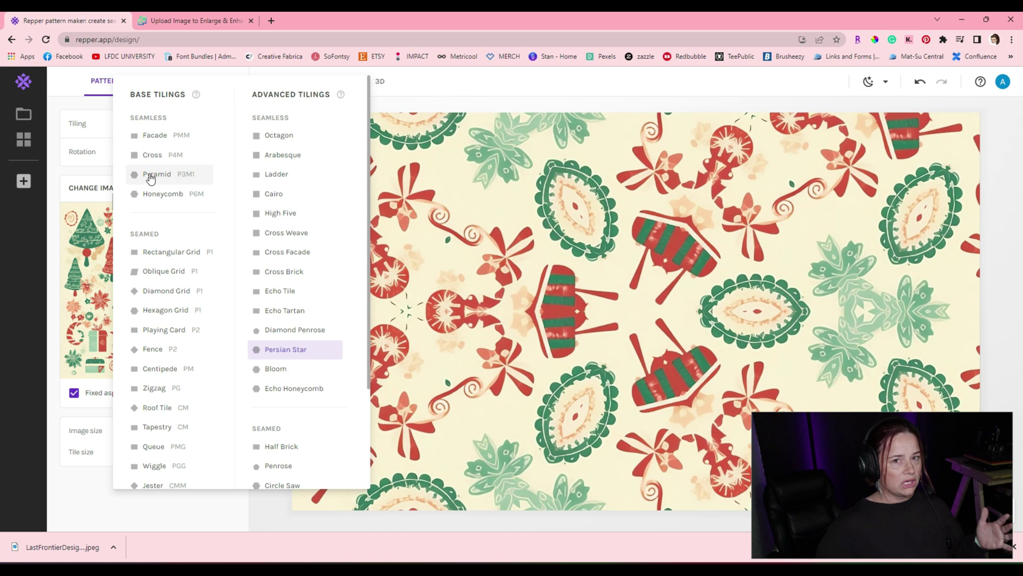
- Move the triangle crop on the Christmas clipart to reshuffle the medallions, keeping Cairo tiling
{"action": "left_click", "coordinate": [153, 195]}
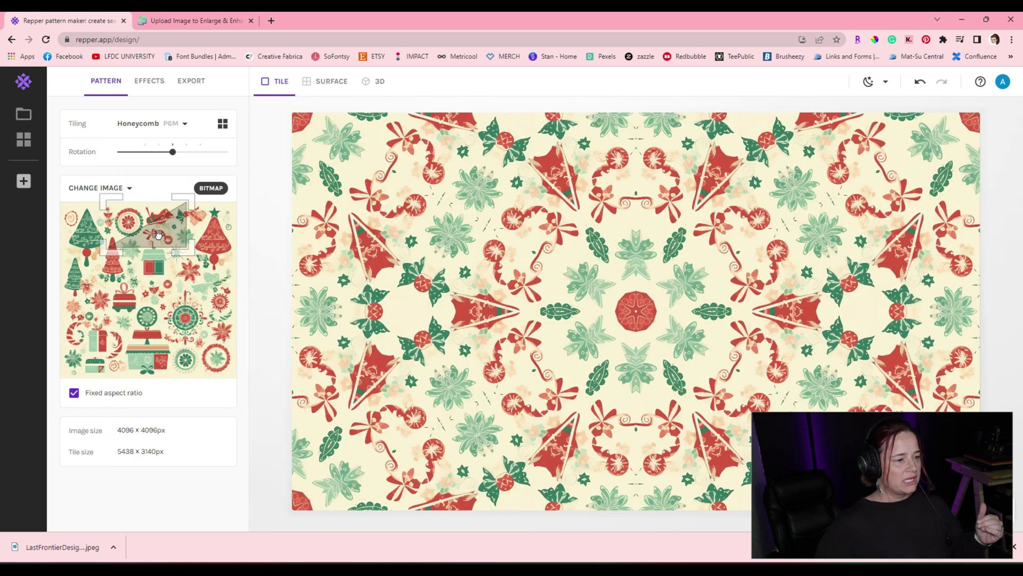
{"action": "left_click_drag", "start_coordinate": [157, 235], "coordinate": [173, 278]}
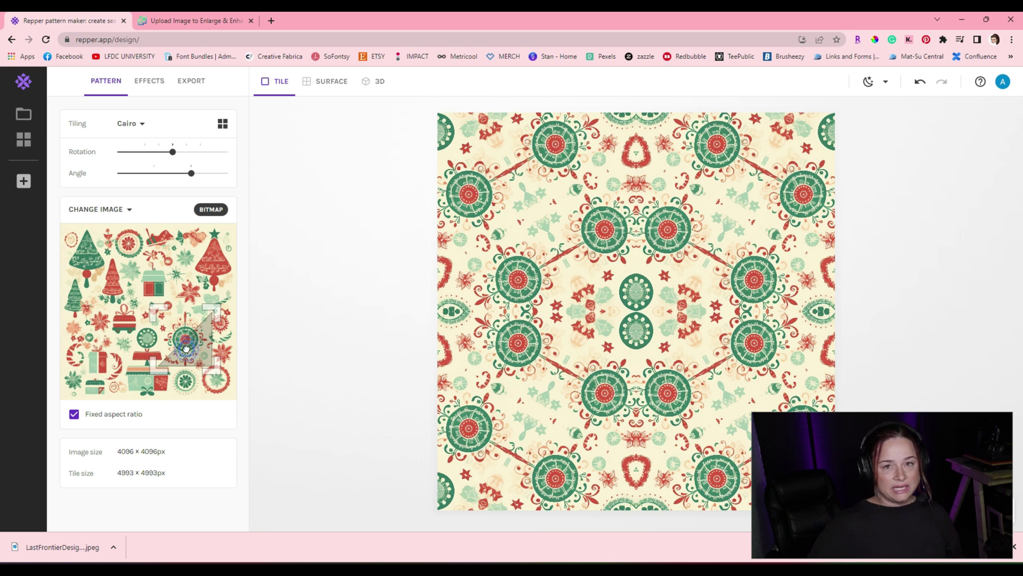
{"action": "left_click_drag", "start_coordinate": [186, 349], "coordinate": [186, 351]}
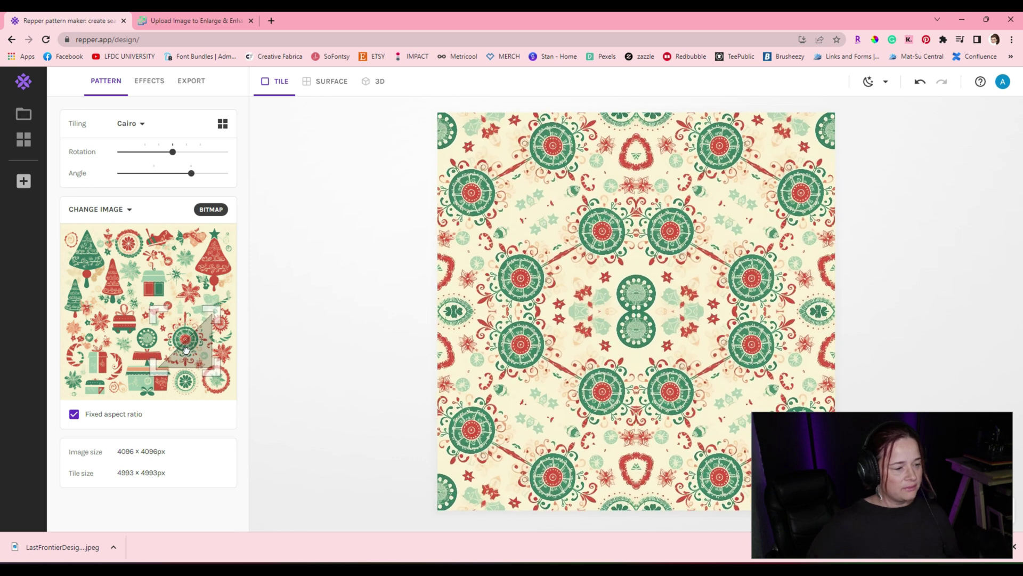
{"action": "left_click", "coordinate": [138, 128]}
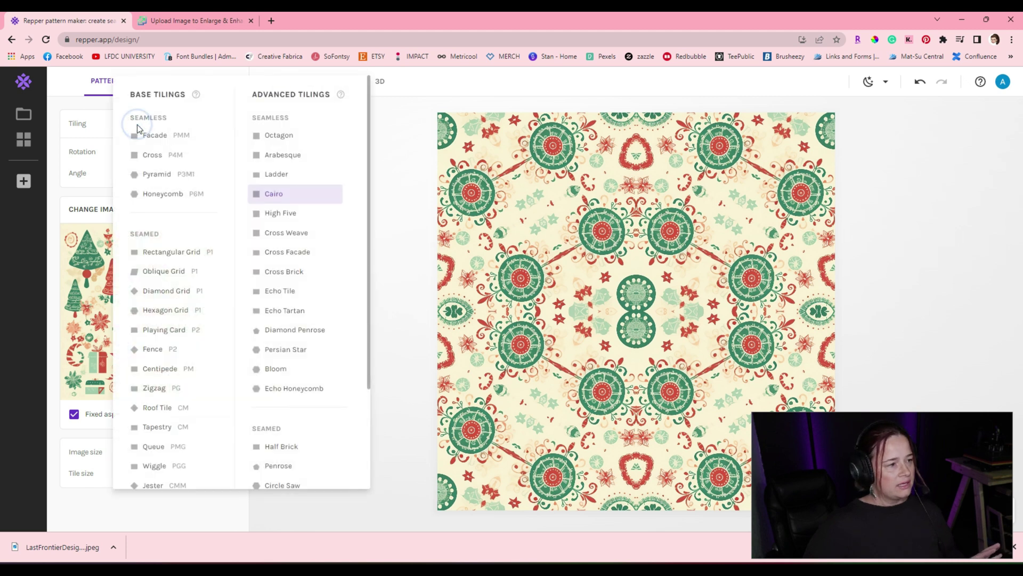
{"action": "left_click", "coordinate": [303, 196]}
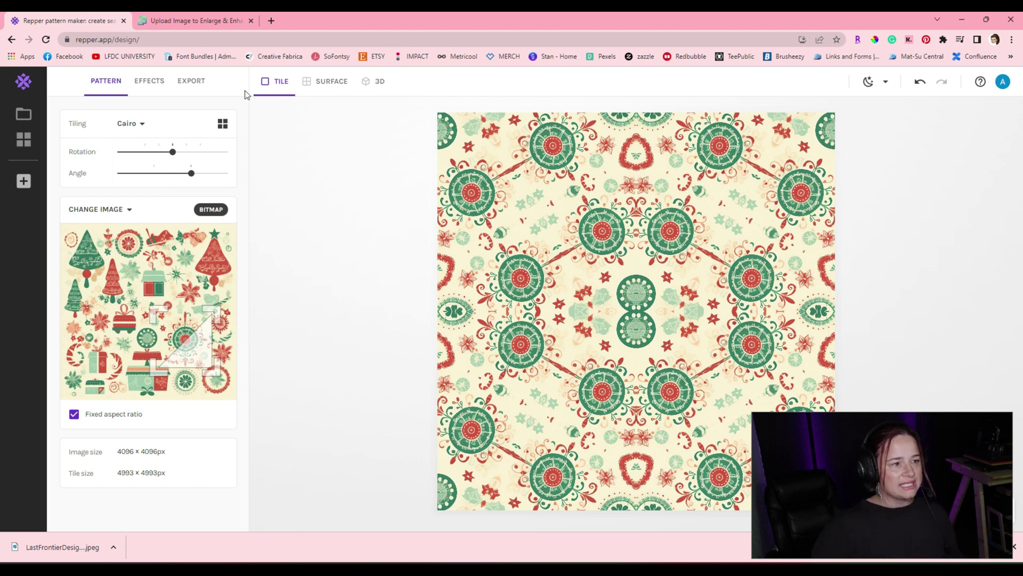
{"action": "left_click", "coordinate": [186, 85]}
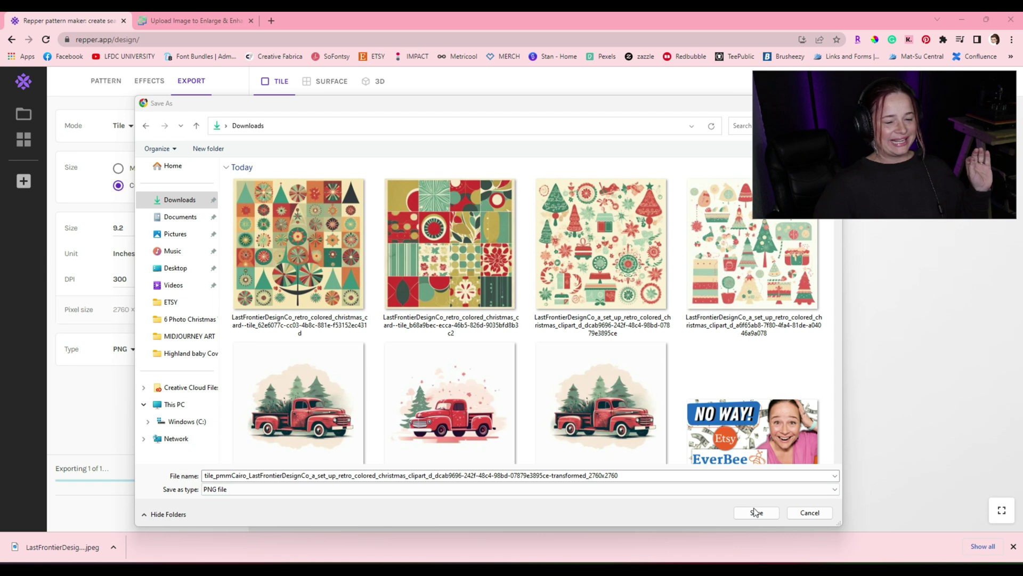
- Save the exported PNG tile under the name 'Christmas tumbler test'
{"action": "left_click", "coordinate": [686, 476]}
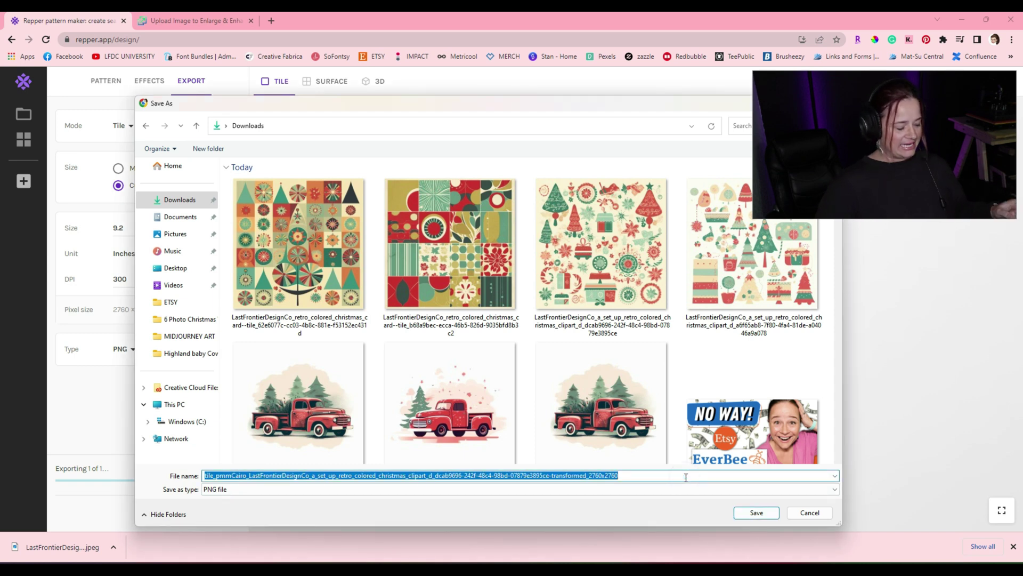
{"action": "type", "text": "Christmas tumbler test"}
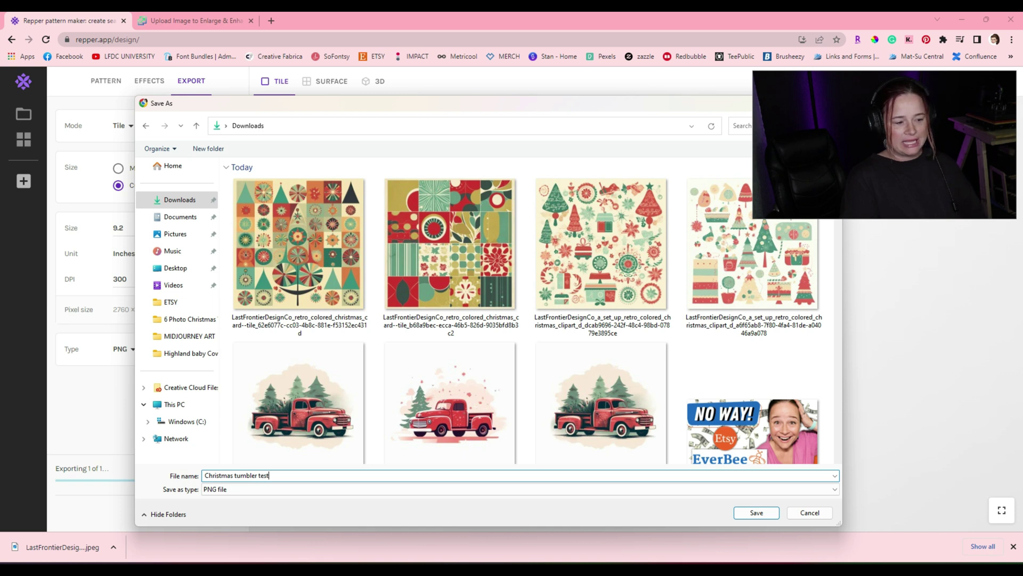
{"action": "key", "text": "Return"}
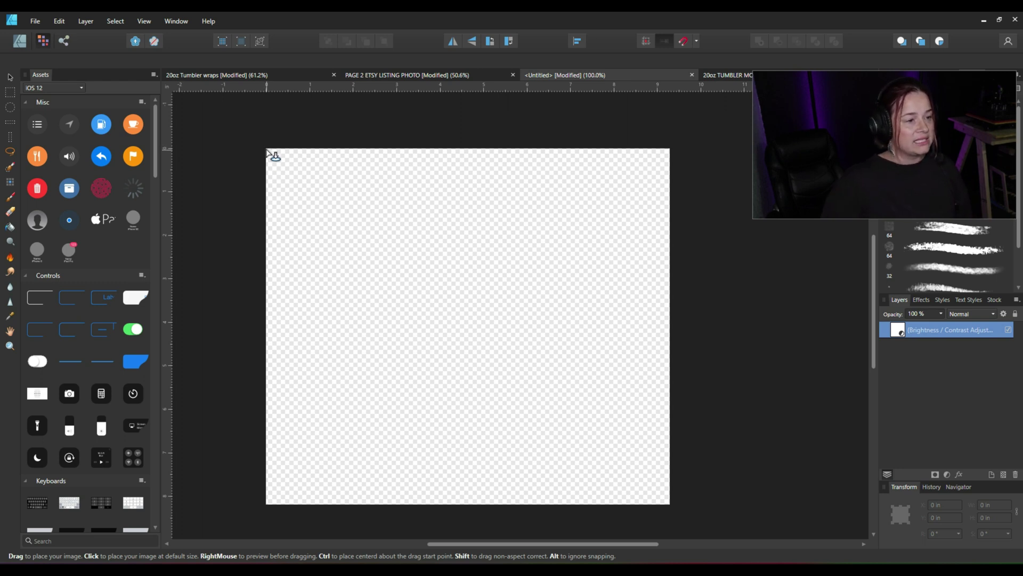
- Place the Christmas tumbler test pattern across the blank canvas and select it
{"action": "left_click_drag", "start_coordinate": [268, 152], "coordinate": [737, 483]}
{"action": "left_click", "coordinate": [748, 388]}
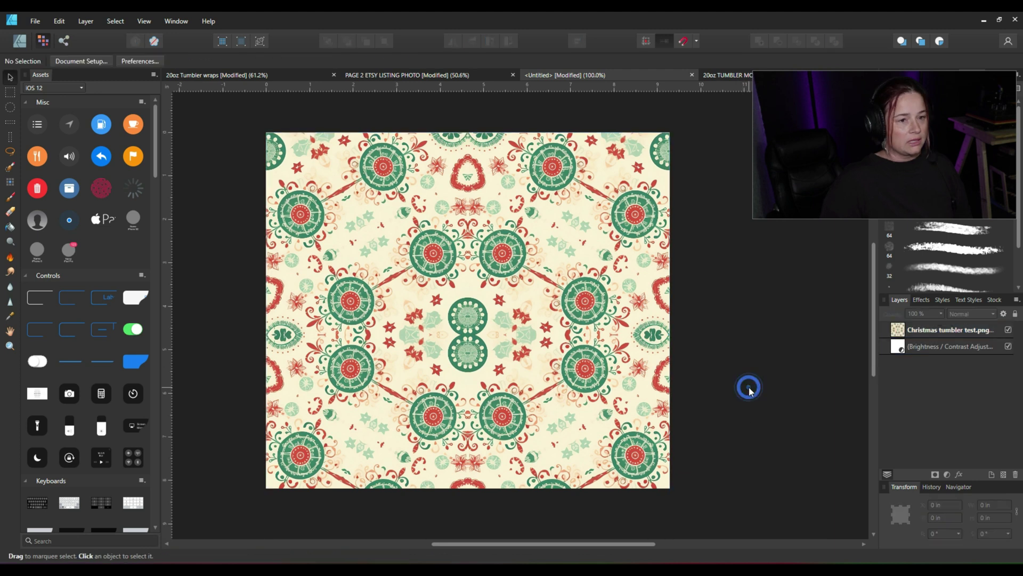
{"action": "left_click", "coordinate": [529, 280]}
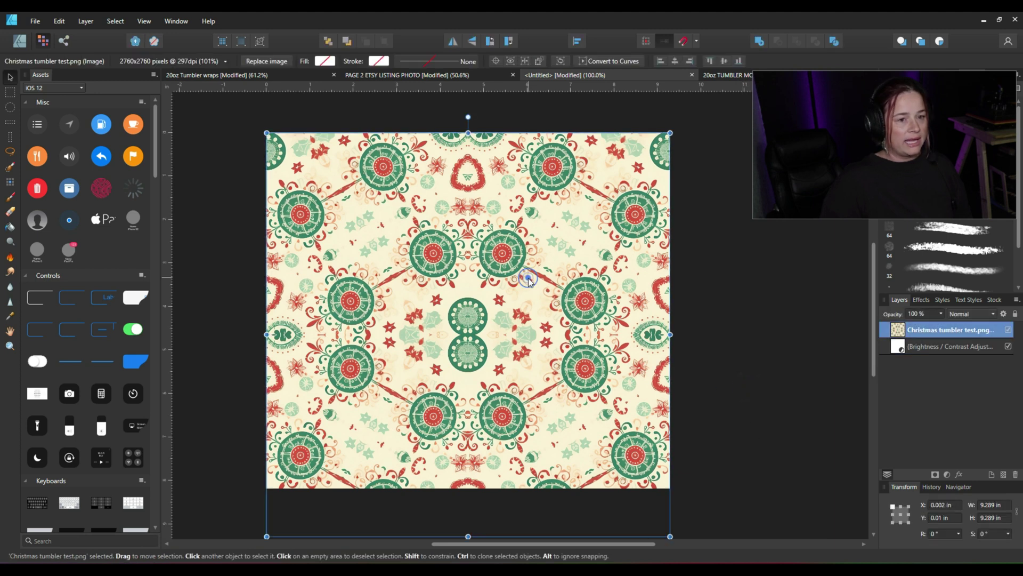
- Set the pattern width to 9.3 in and centre it horizontally on the page
{"action": "left_click", "coordinate": [987, 506]}
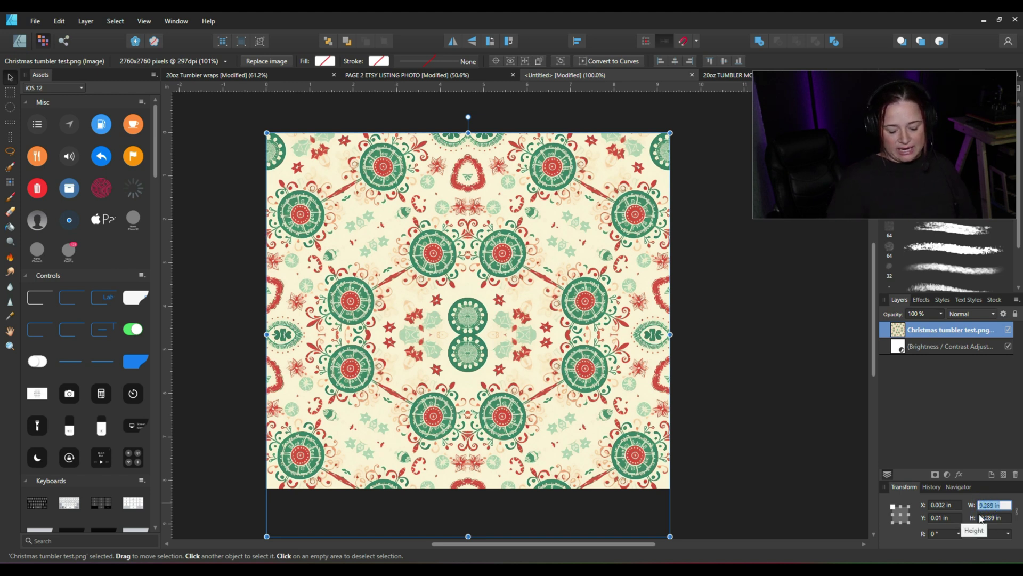
{"action": "key", "text": "Return"}
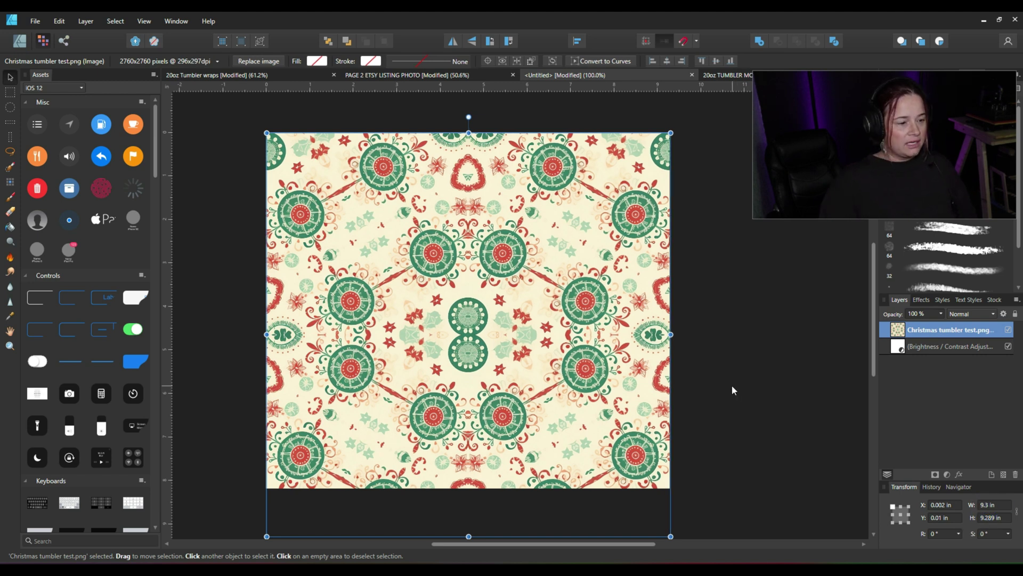
{"action": "left_click", "coordinate": [580, 40]}
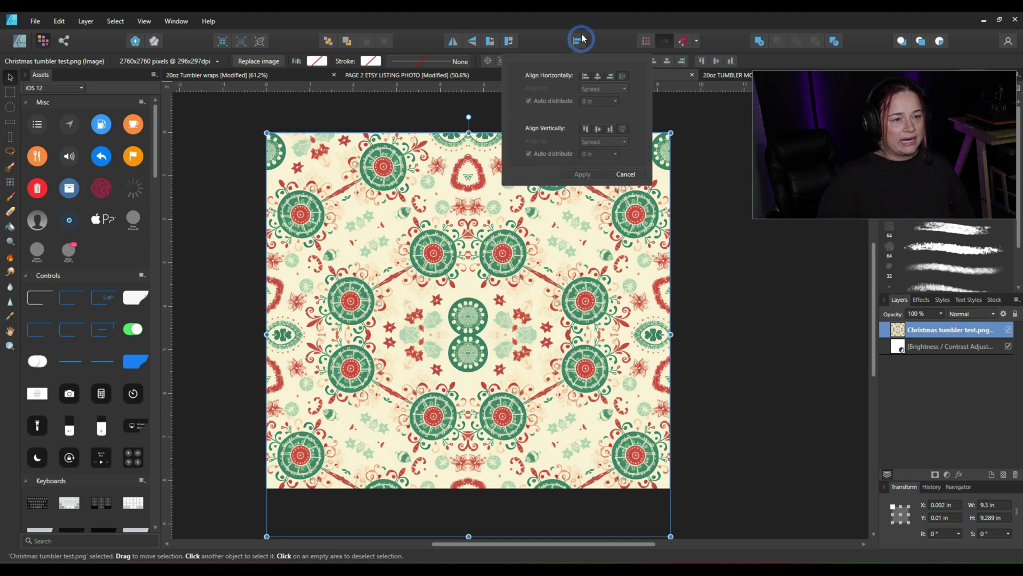
{"action": "left_click", "coordinate": [598, 78]}
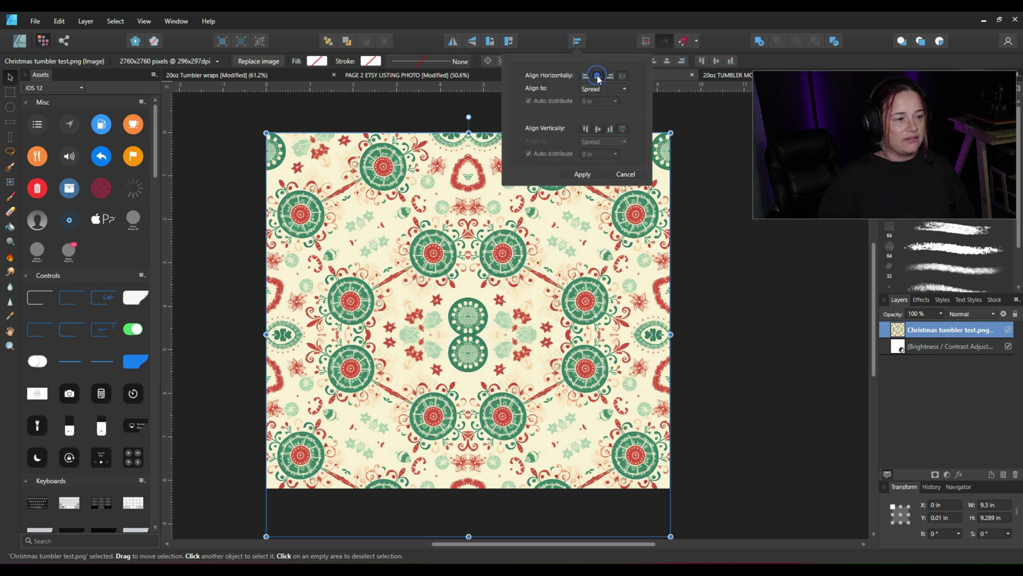
{"action": "left_click", "coordinate": [581, 175]}
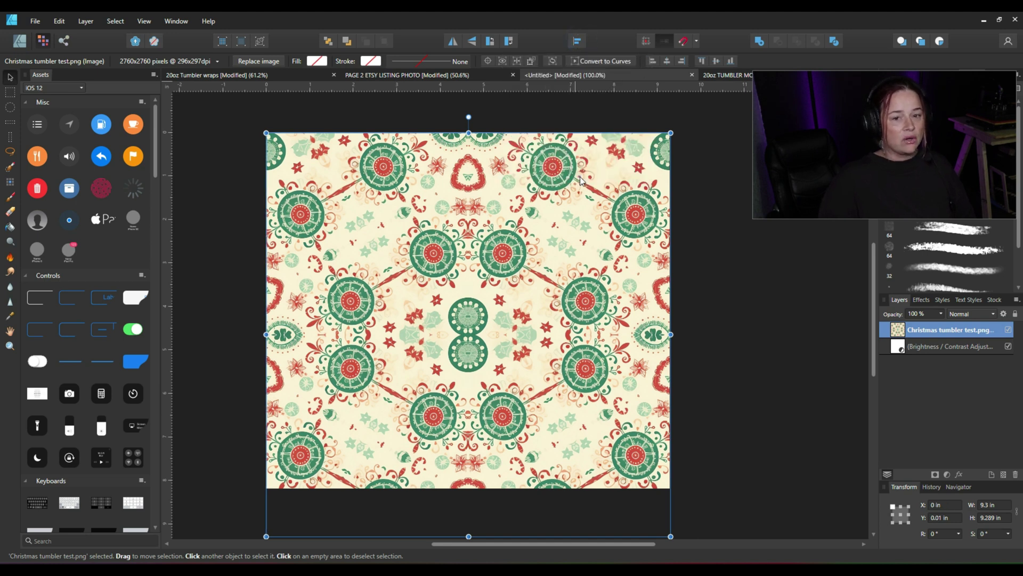
{"action": "left_click", "coordinate": [765, 351]}
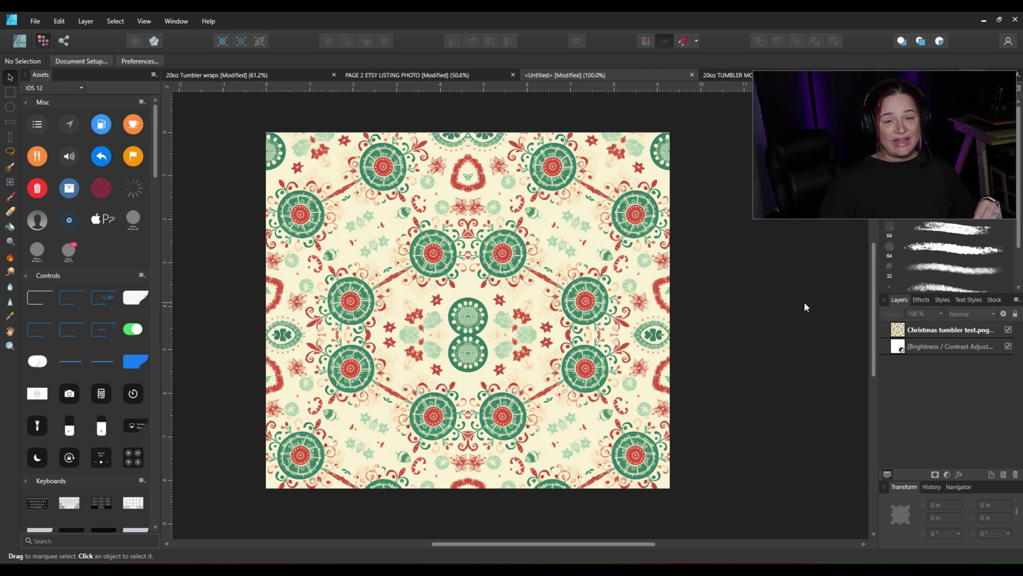
- Place the red pickup truck JPEG over the pattern and move it to the canvas centre
{"action": "left_click_drag", "start_coordinate": [361, 213], "coordinate": [697, 447]}
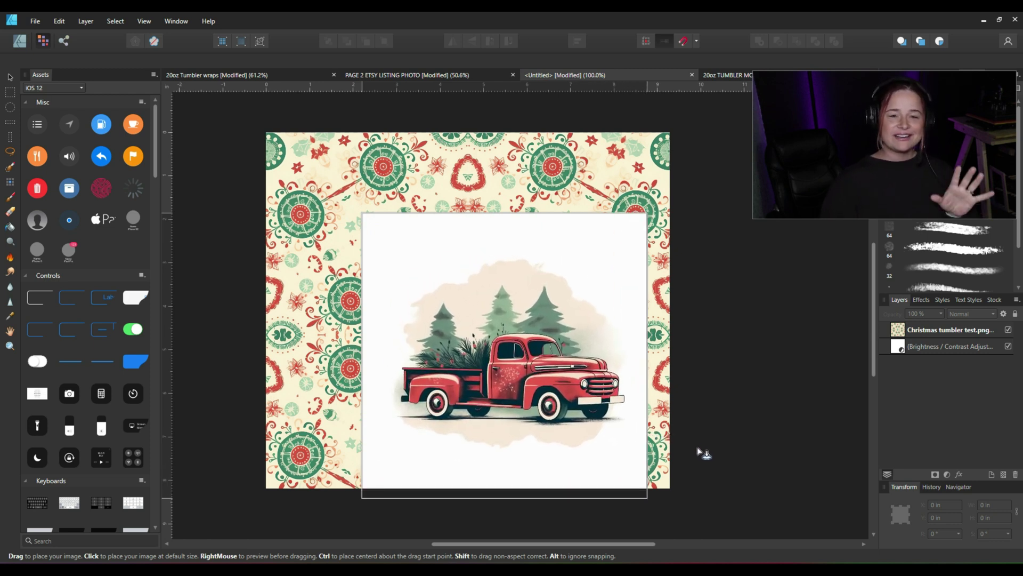
{"action": "left_click_drag", "start_coordinate": [572, 387], "coordinate": [533, 341]}
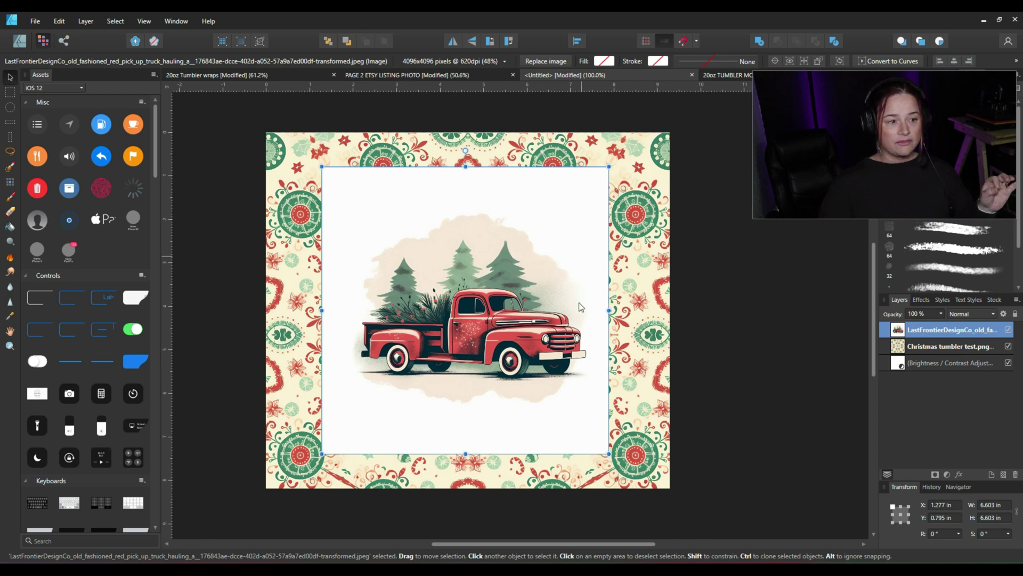
{"action": "left_click_drag", "start_coordinate": [476, 340], "coordinate": [481, 332]}
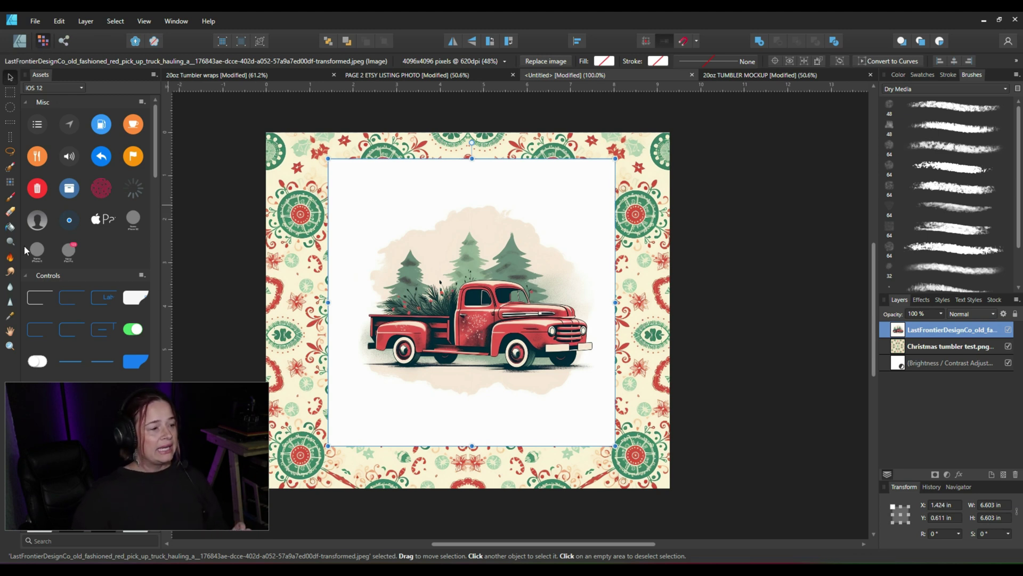
{"action": "left_click", "coordinate": [11, 216]}
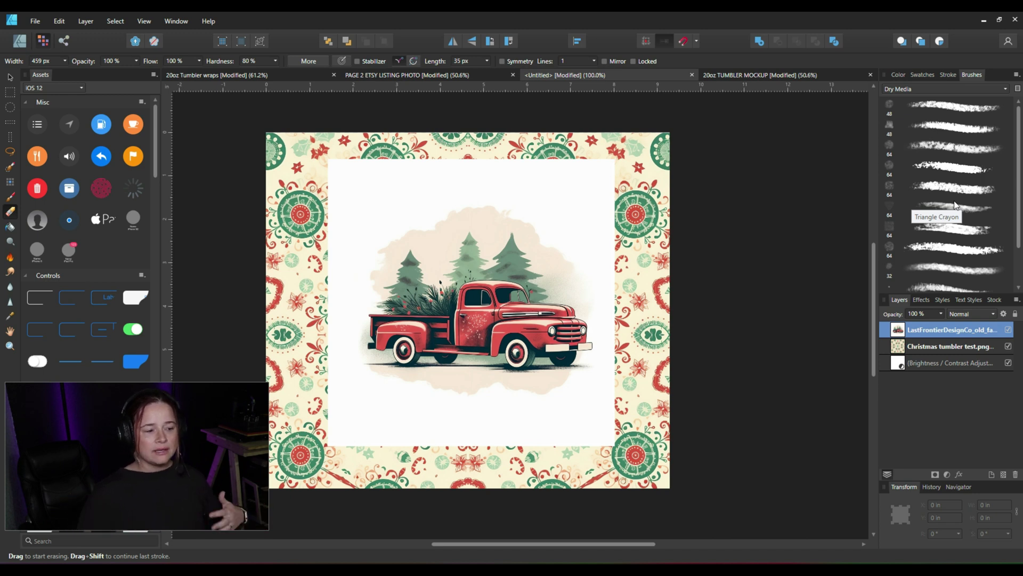
- Brush away the truck image's white right, left and bottom edges into a soft vignette, then deselect
{"action": "mouse_move", "coordinate": [618, 144]}
{"action": "left_mouse_down"}
{"action": "mouse_move", "coordinate": [606, 171]}
{"action": "mouse_move", "coordinate": [616, 151]}
{"action": "mouse_move", "coordinate": [527, 158]}
{"action": "mouse_move", "coordinate": [490, 137]}
{"action": "mouse_move", "coordinate": [446, 156]}
{"action": "mouse_move", "coordinate": [388, 160]}
{"action": "mouse_move", "coordinate": [345, 137]}
{"action": "mouse_move", "coordinate": [366, 133]}
{"action": "mouse_move", "coordinate": [452, 166]}
{"action": "mouse_move", "coordinate": [351, 192]}
{"action": "mouse_move", "coordinate": [315, 229]}
{"action": "mouse_move", "coordinate": [330, 251]}
{"action": "mouse_move", "coordinate": [325, 331]}
{"action": "mouse_move", "coordinate": [309, 373]}
{"action": "mouse_move", "coordinate": [296, 250]}
{"action": "mouse_move", "coordinate": [291, 358]}
{"action": "mouse_move", "coordinate": [313, 414]}
{"action": "mouse_move", "coordinate": [349, 426]}
{"action": "mouse_move", "coordinate": [338, 443]}
{"action": "mouse_move", "coordinate": [320, 389]}
{"action": "mouse_move", "coordinate": [335, 373]}
{"action": "mouse_move", "coordinate": [355, 421]}
{"action": "mouse_move", "coordinate": [382, 435]}
{"action": "mouse_move", "coordinate": [363, 426]}
{"action": "mouse_move", "coordinate": [418, 427]}
{"action": "mouse_move", "coordinate": [394, 439]}
{"action": "mouse_move", "coordinate": [571, 434]}
{"action": "mouse_move", "coordinate": [582, 446]}
{"action": "mouse_move", "coordinate": [524, 461]}
{"action": "mouse_move", "coordinate": [580, 453]}
{"action": "mouse_move", "coordinate": [610, 407]}
{"action": "mouse_move", "coordinate": [592, 442]}
{"action": "mouse_move", "coordinate": [554, 453]}
{"action": "mouse_move", "coordinate": [615, 409]}
{"action": "left_mouse_up"}
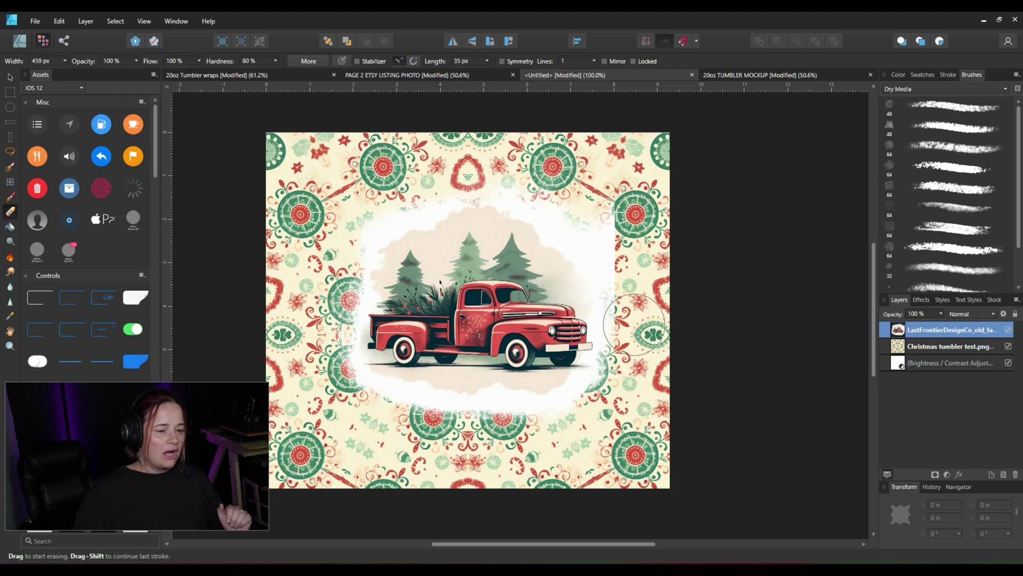
{"action": "mouse_move", "coordinate": [625, 251]}
{"action": "left_mouse_down"}
{"action": "mouse_move", "coordinate": [621, 200]}
{"action": "mouse_move", "coordinate": [605, 181]}
{"action": "left_mouse_up"}
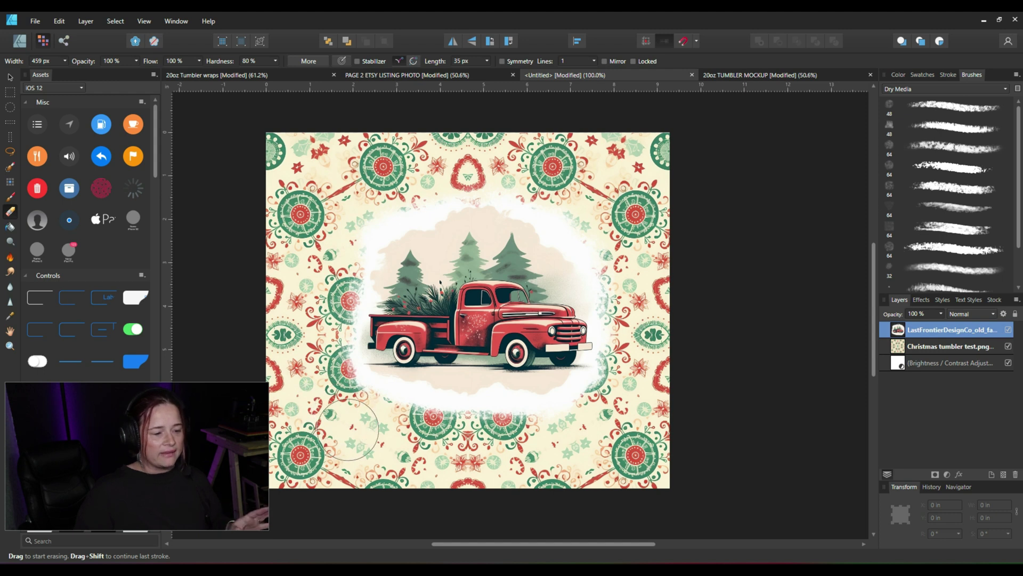
{"action": "left_click", "coordinate": [469, 469]}
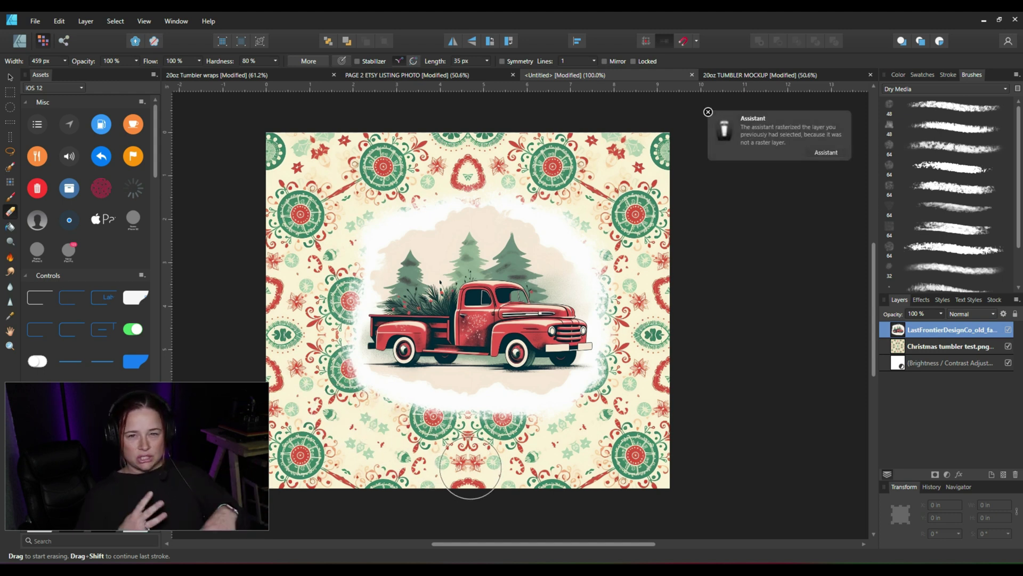
{"action": "key", "text": "v"}
{"action": "left_click", "coordinate": [728, 236]}
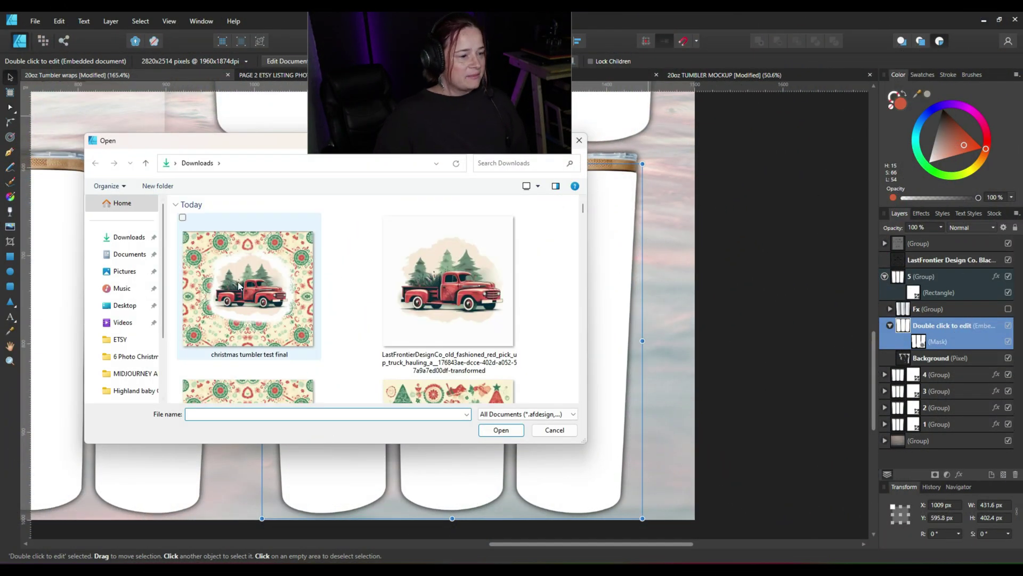
- Place 'christmas tumbler test final' inside the tumbler mask so it wraps the three tumblers
{"action": "double_click", "coordinate": [260, 284]}
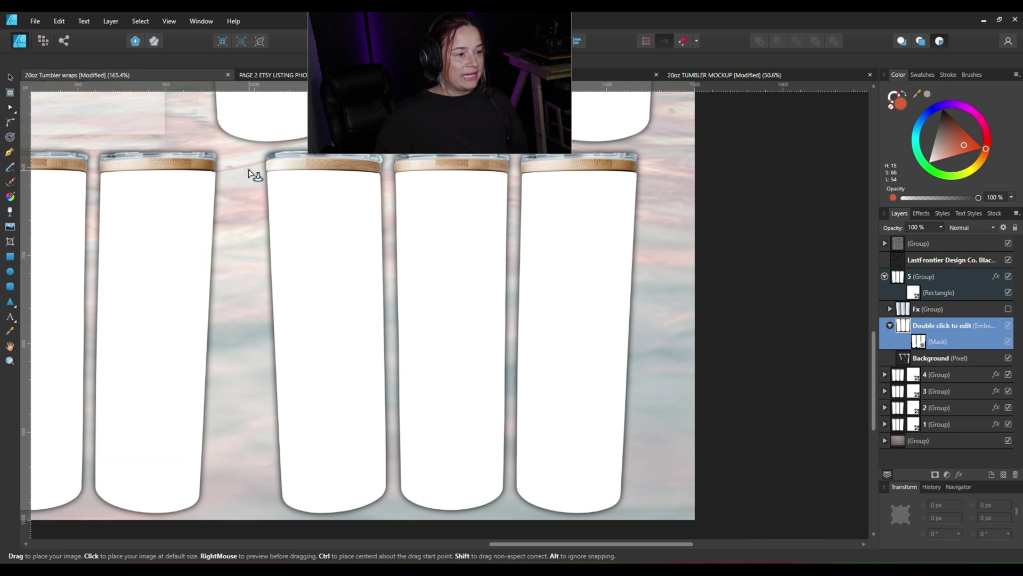
{"action": "left_click_drag", "start_coordinate": [249, 170], "coordinate": [673, 475]}
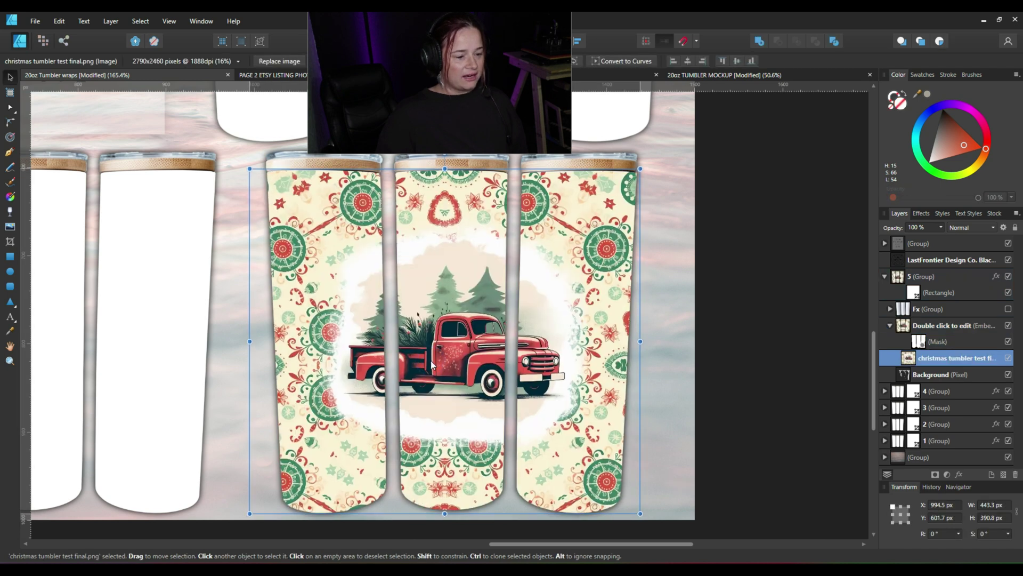
{"action": "left_click", "coordinate": [812, 385]}
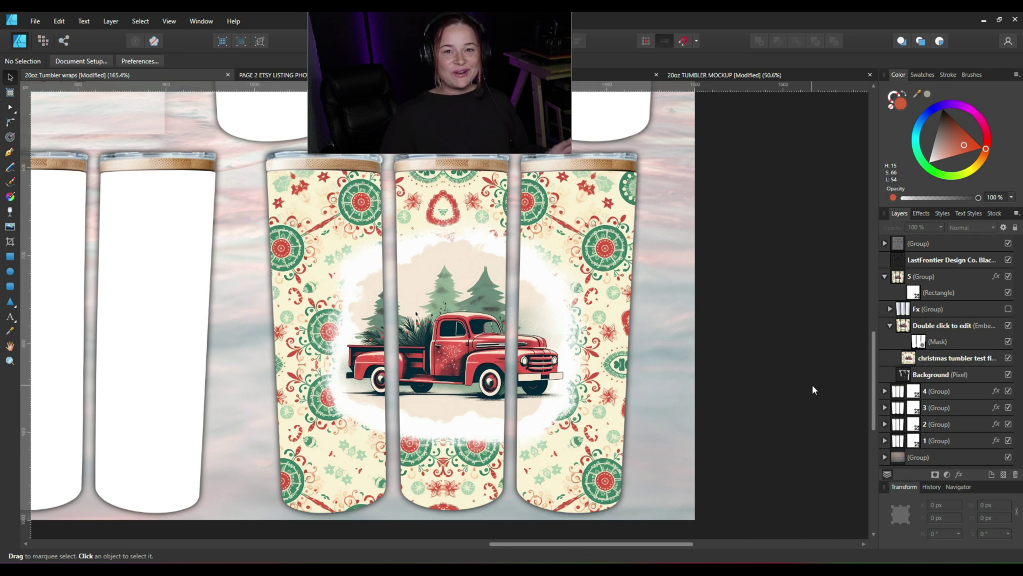